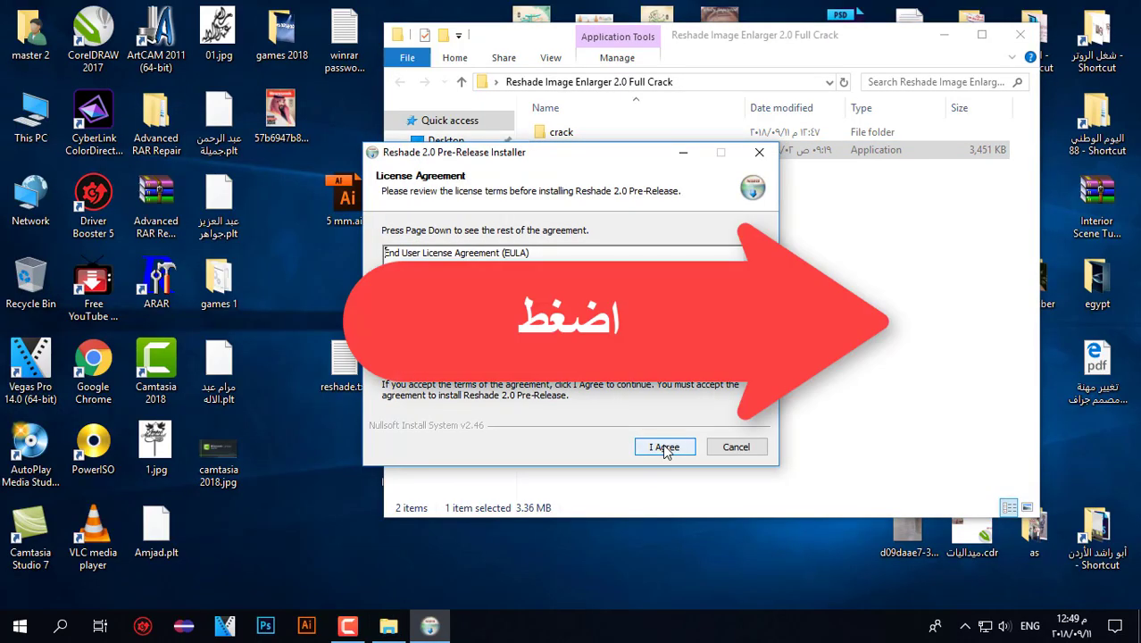
Accept the license agreement and keep the Reshade component selected for installation
click(666, 448)
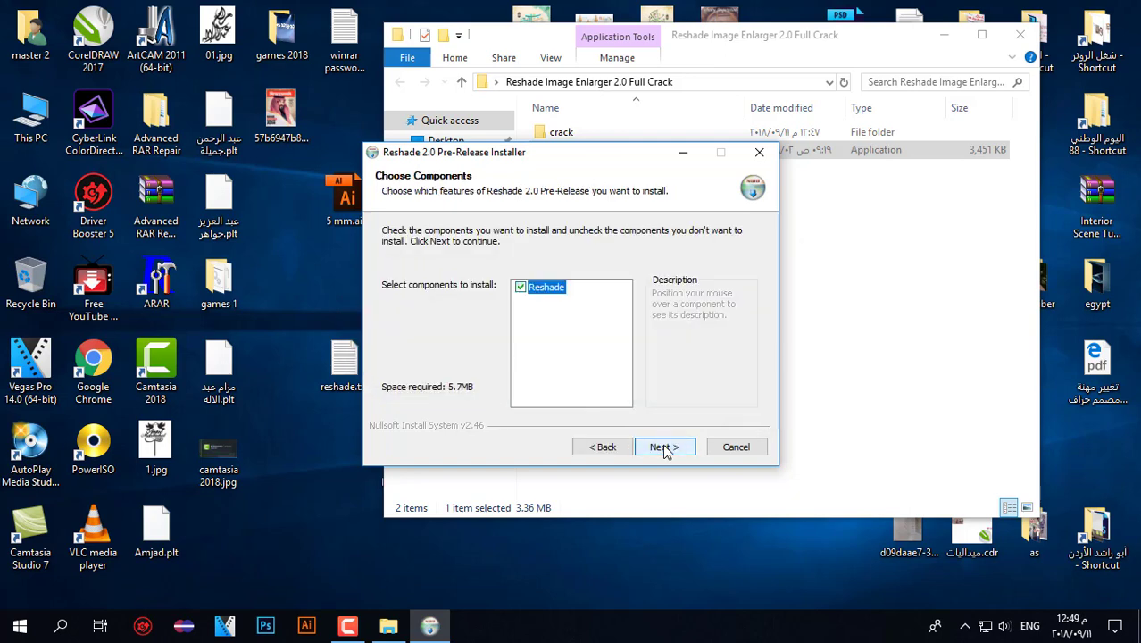
click(663, 447)
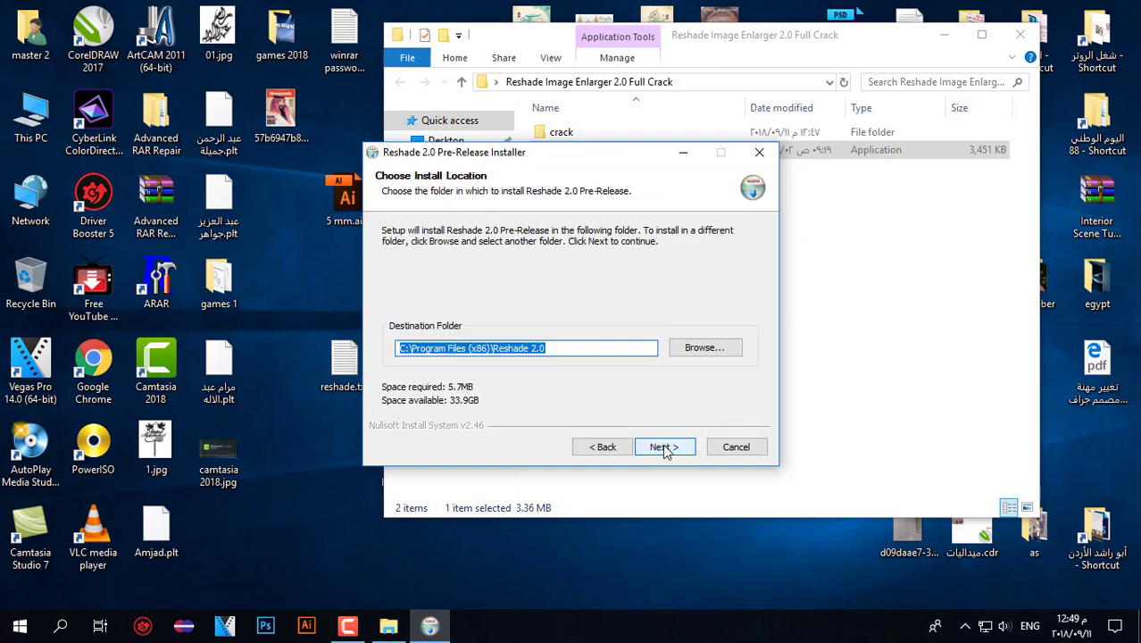
click(702, 349)
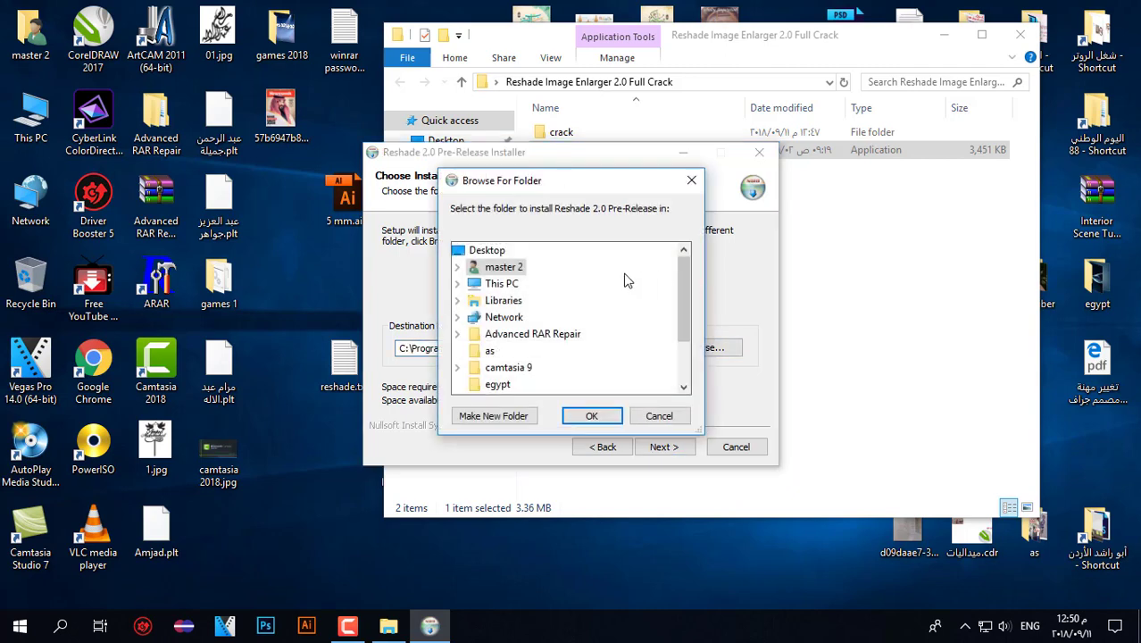
scroll(515, 348, down, 2)
scroll(509, 353, up, 2)
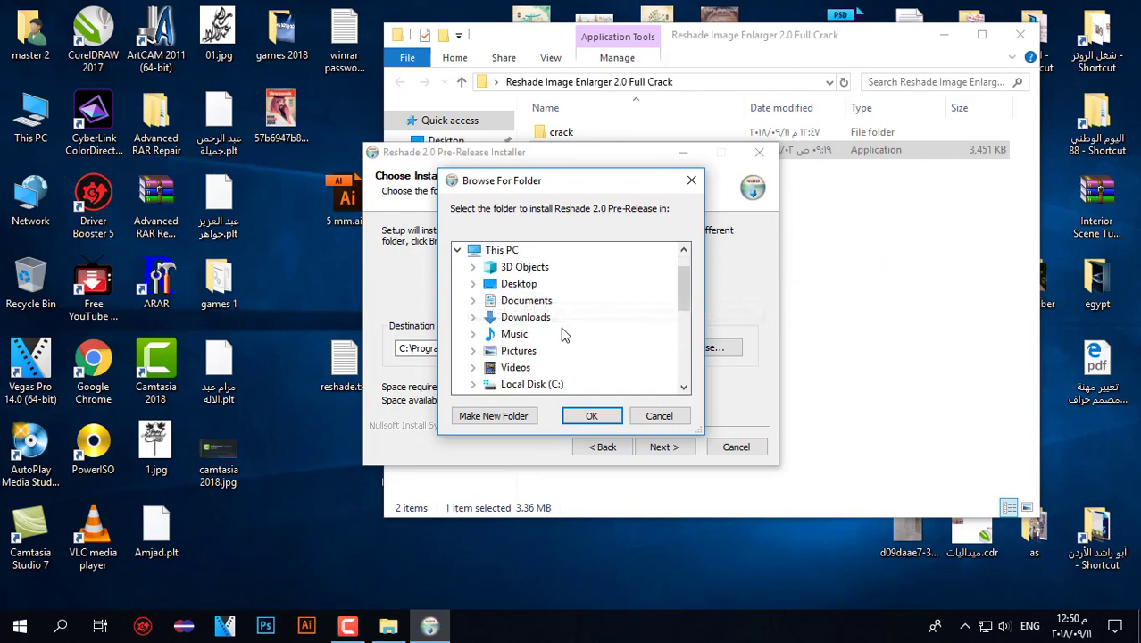
scroll(541, 313, down, 4)
scroll(514, 282, down, 1)
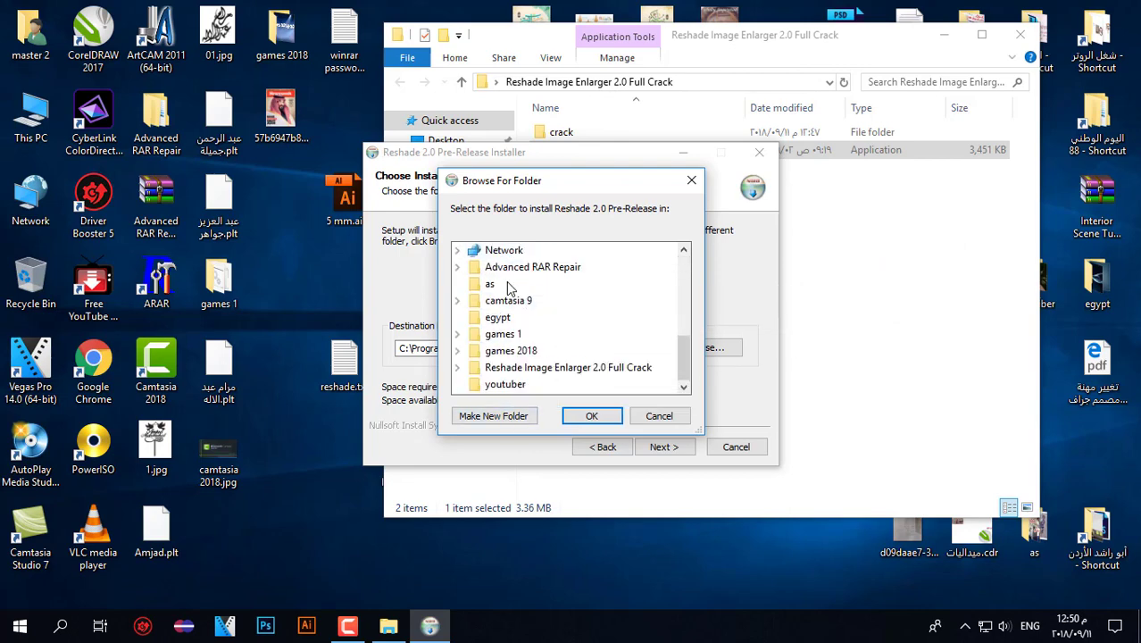
click(659, 416)
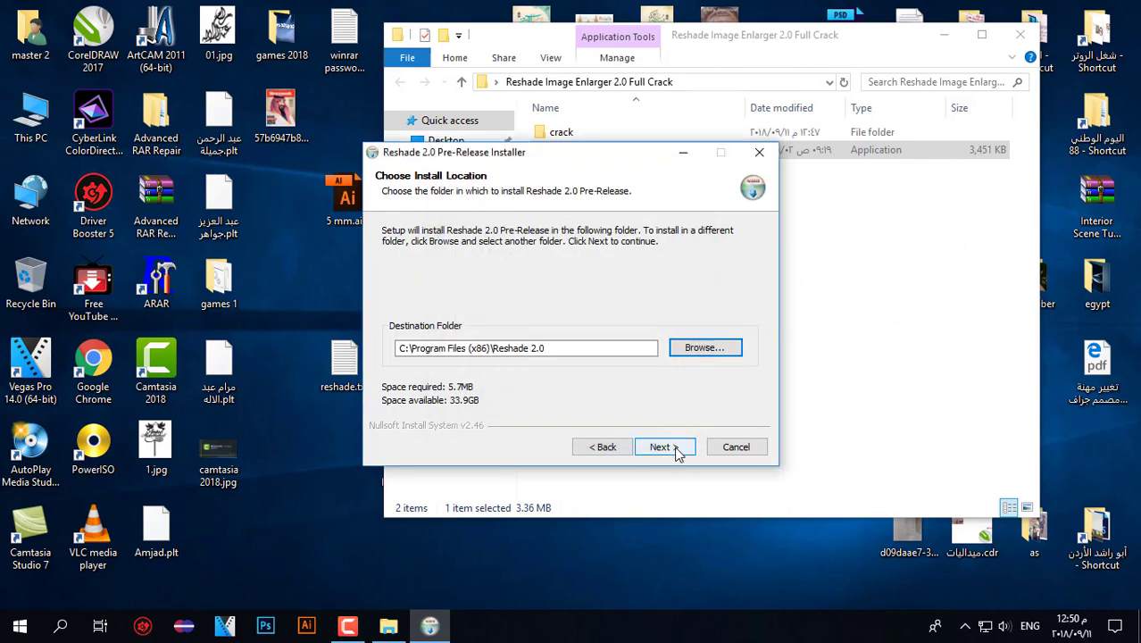
Install Reshade in C:\Program Files (x86)\Reshade 2.0 with its default shortcuts and finish the setup without launching the program
click(665, 447)
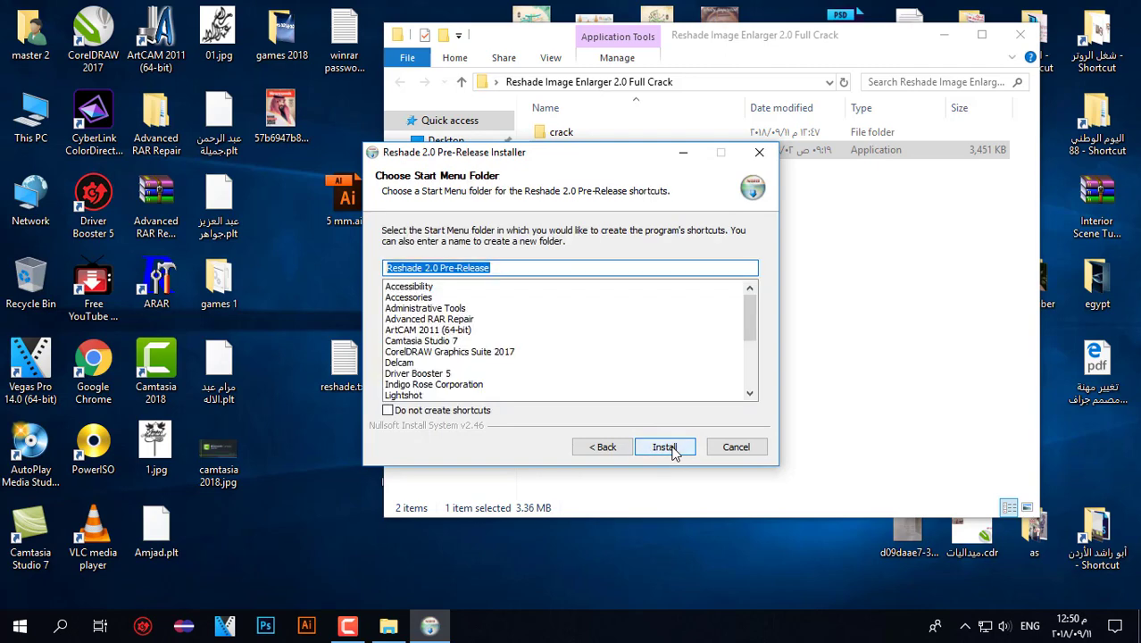
click(464, 414)
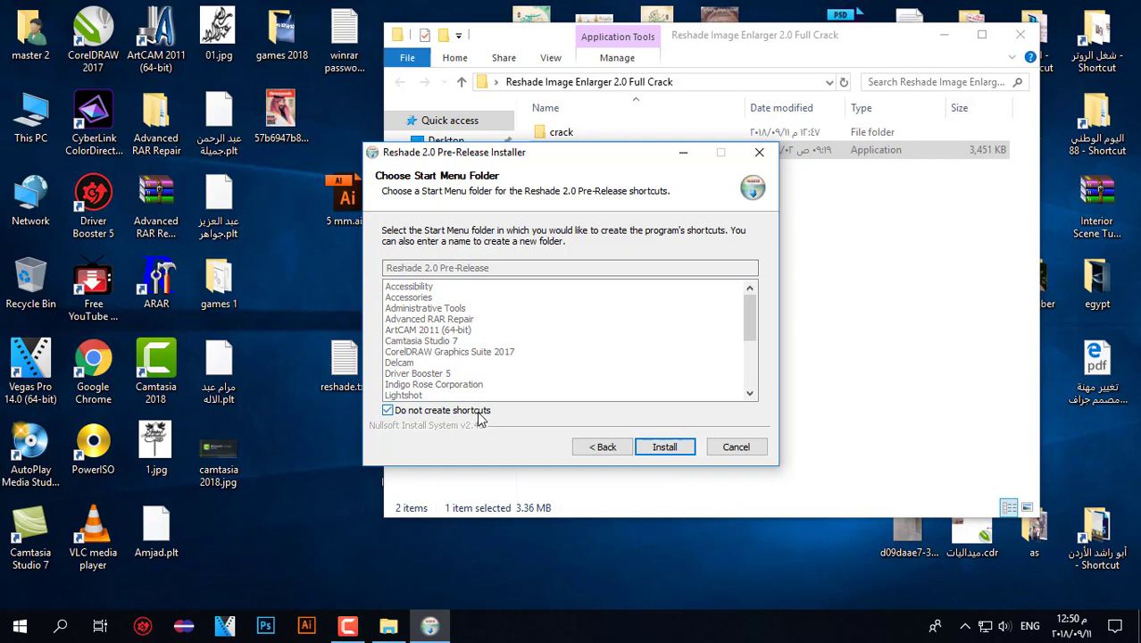
click(480, 415)
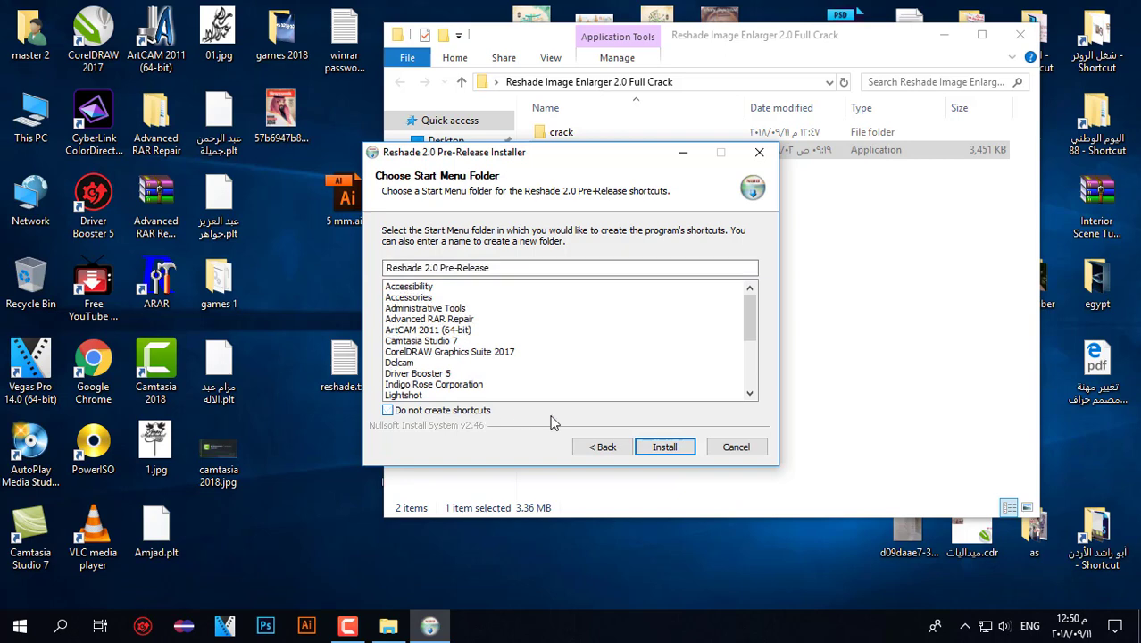
click(665, 446)
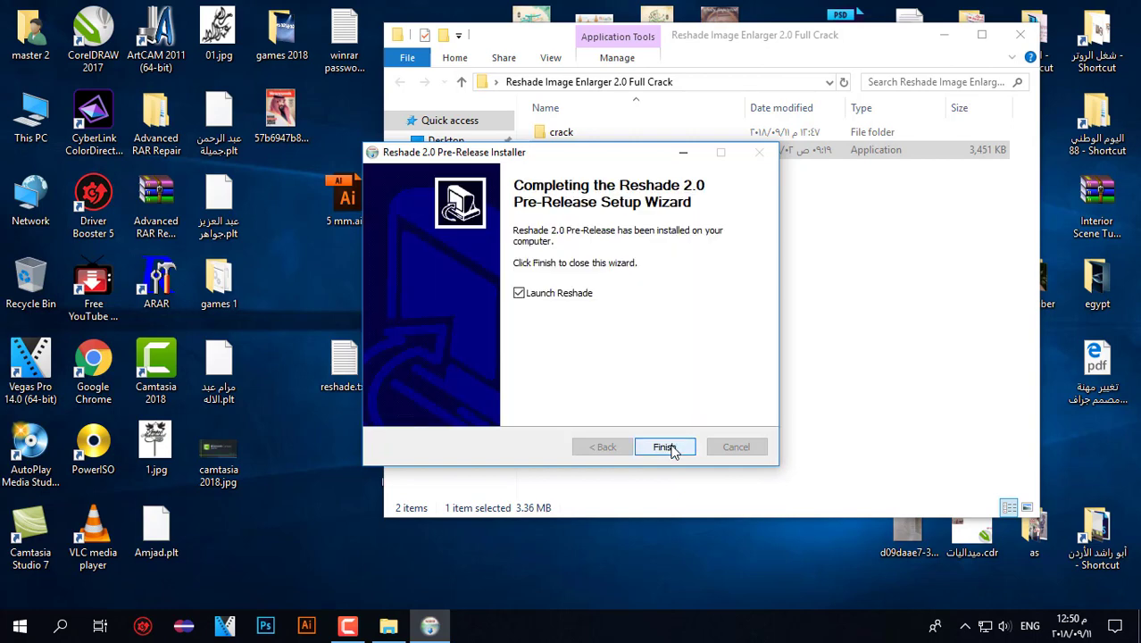
click(519, 292)
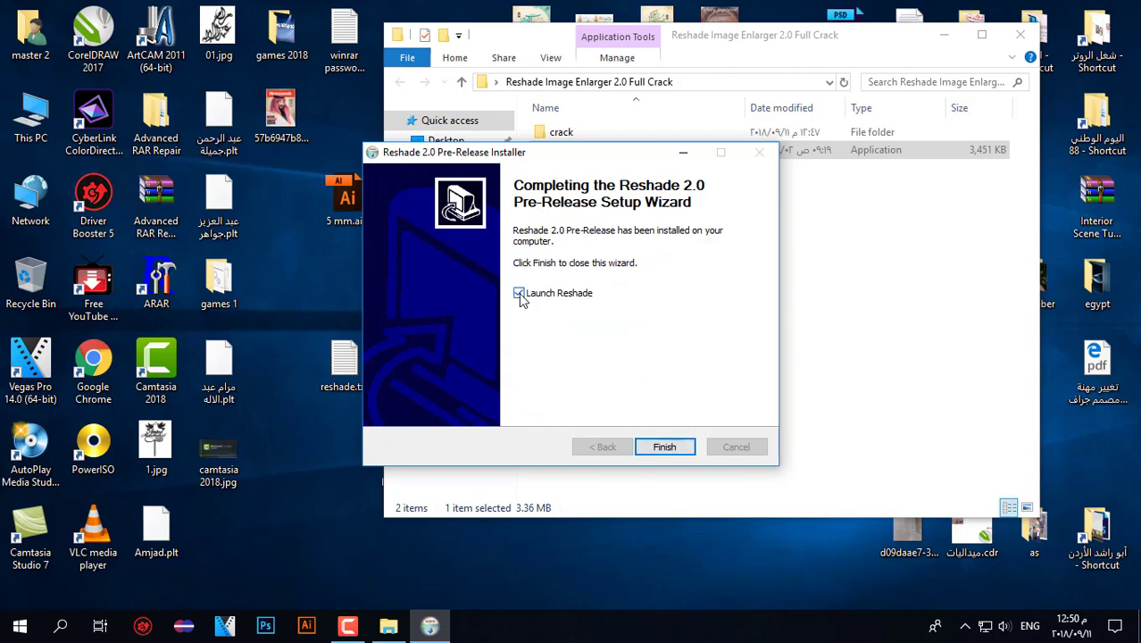
click(666, 447)
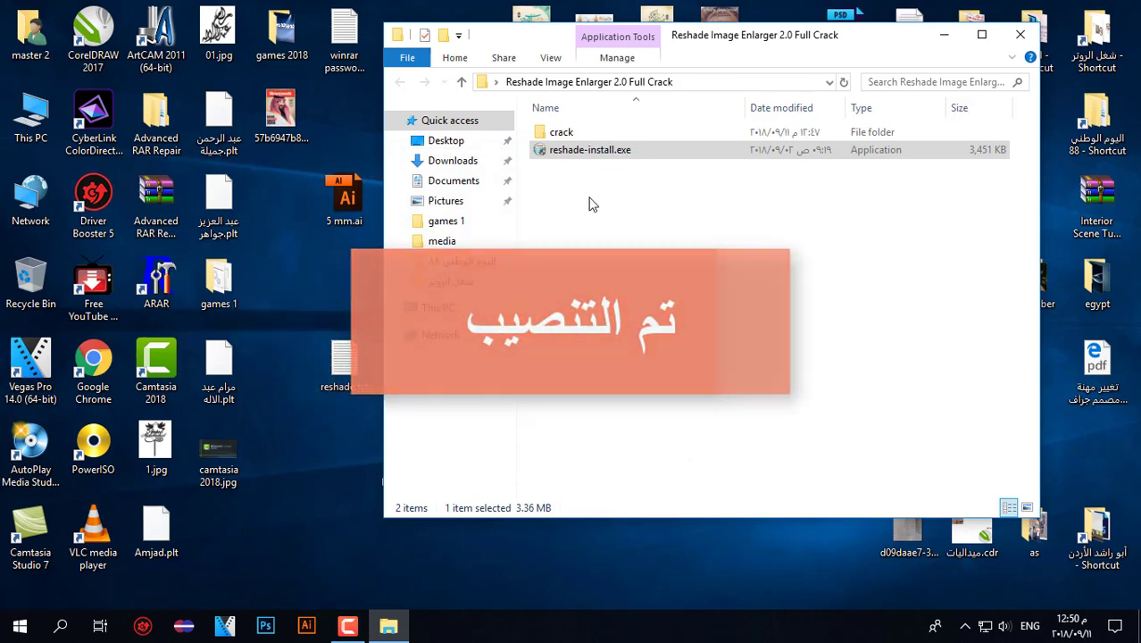
Copy reshade.exe from the crack folder
click(563, 134)
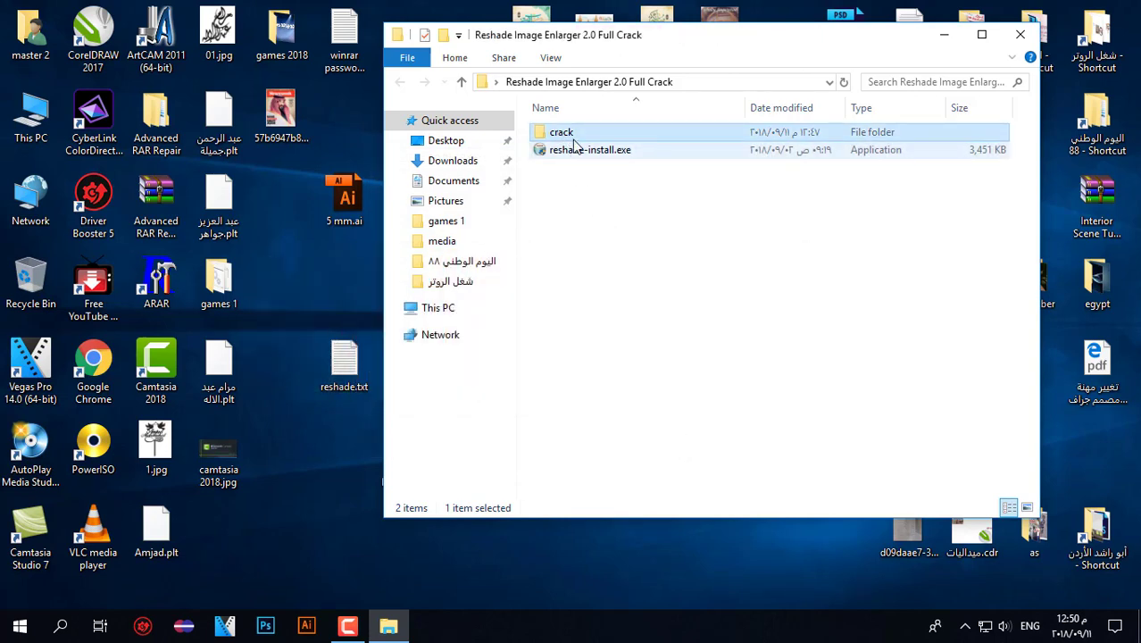
double_click(565, 133)
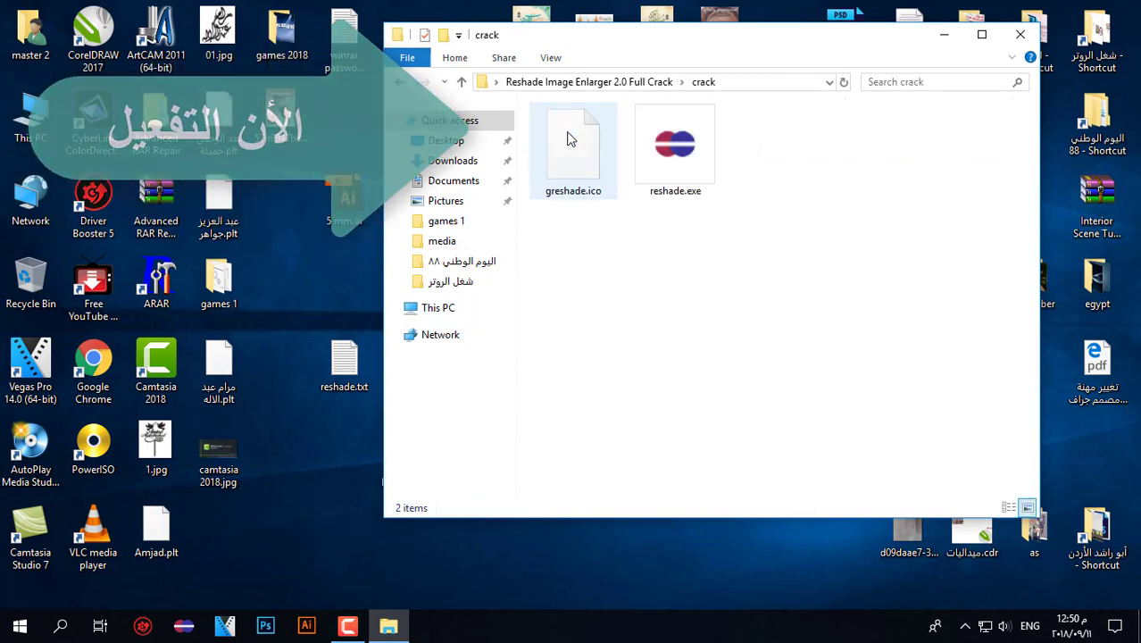
click(674, 157)
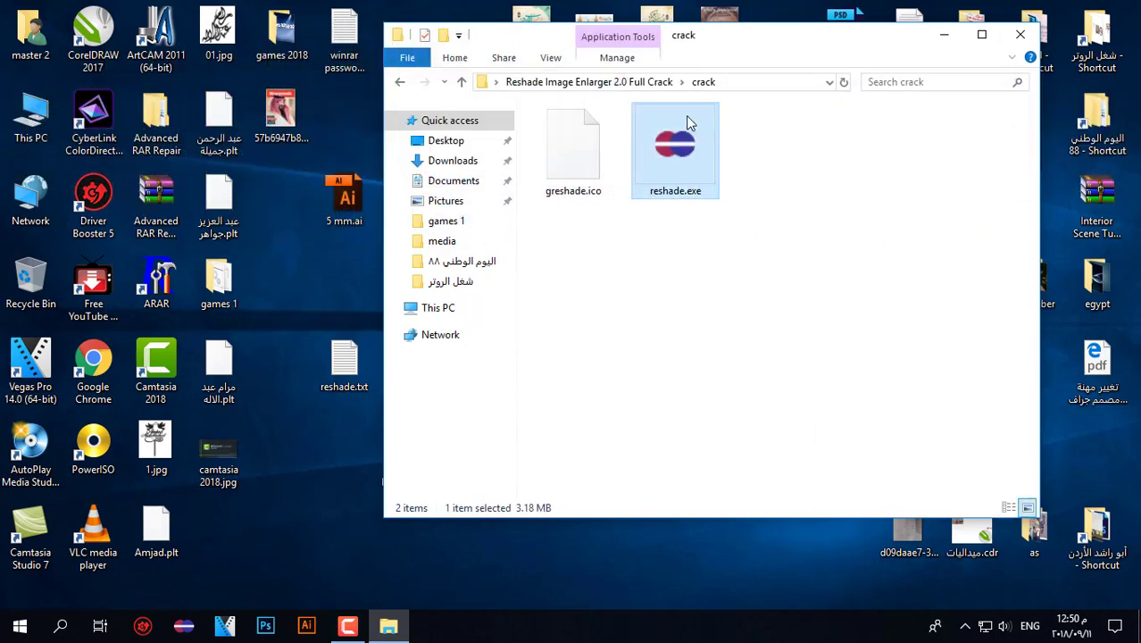
right_click(672, 143)
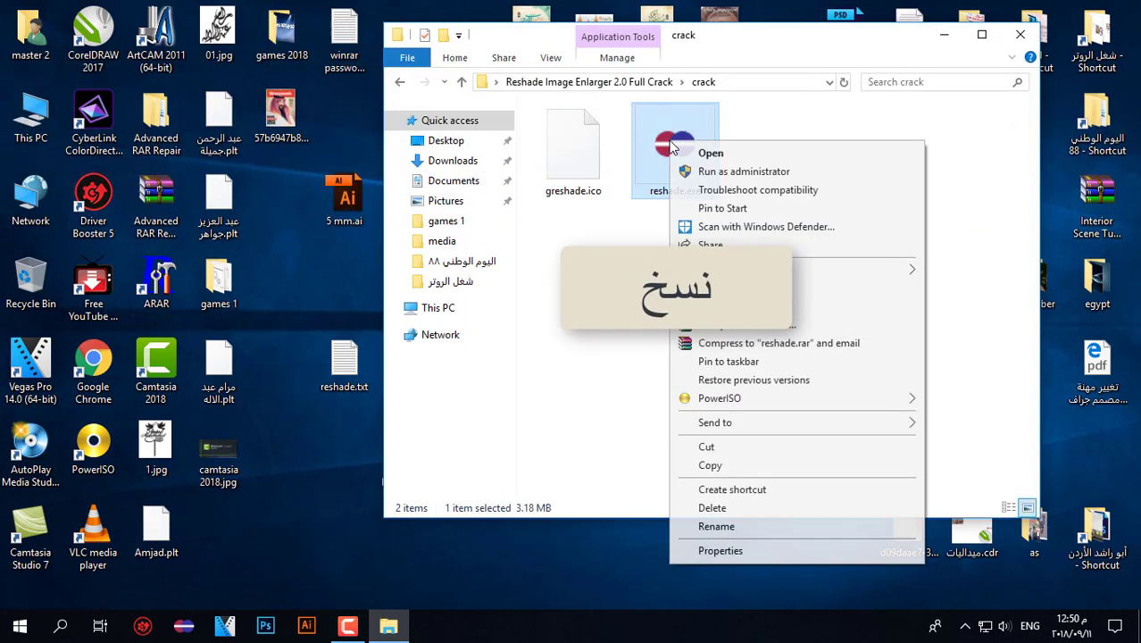
click(711, 466)
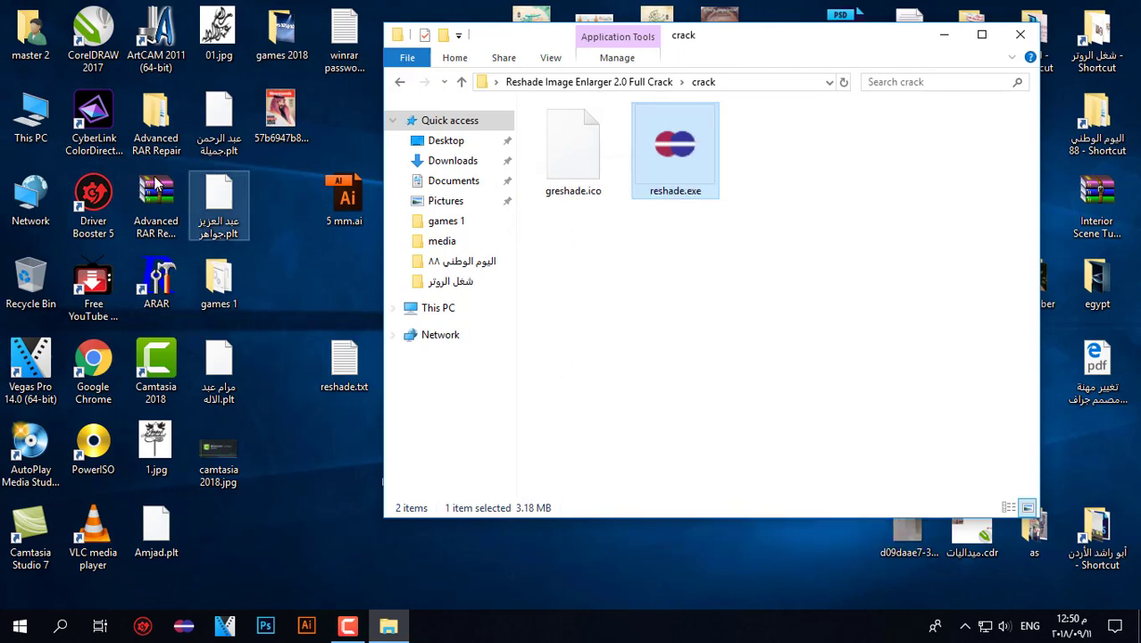
Open Local Disk (C:) in a separate File Explorer window
double_click(31, 111)
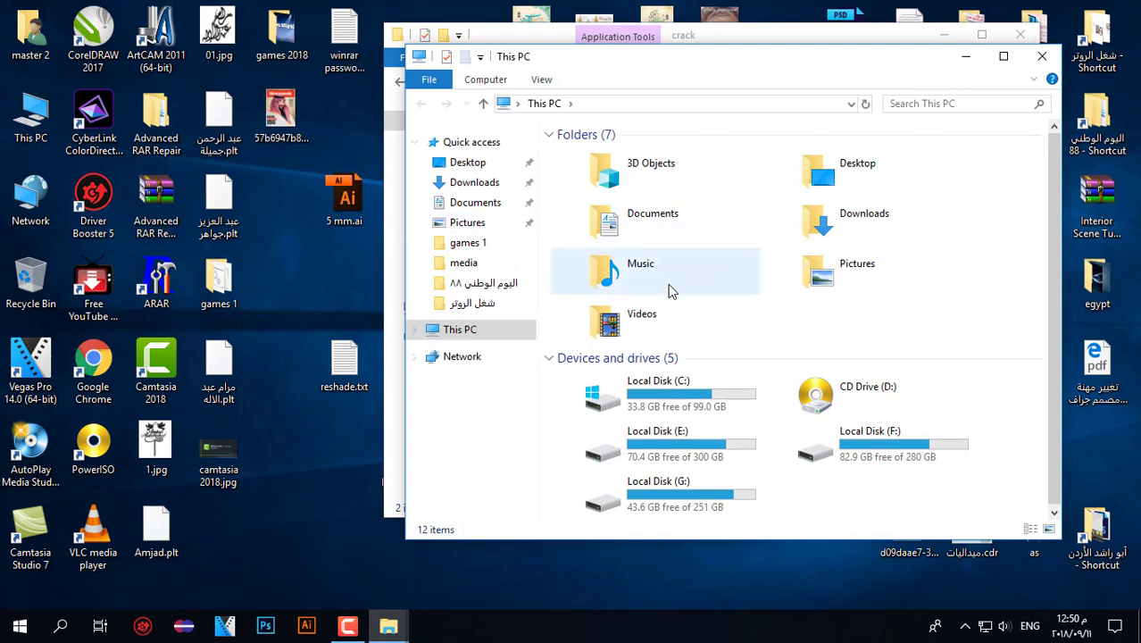
click(702, 393)
double_click(702, 393)
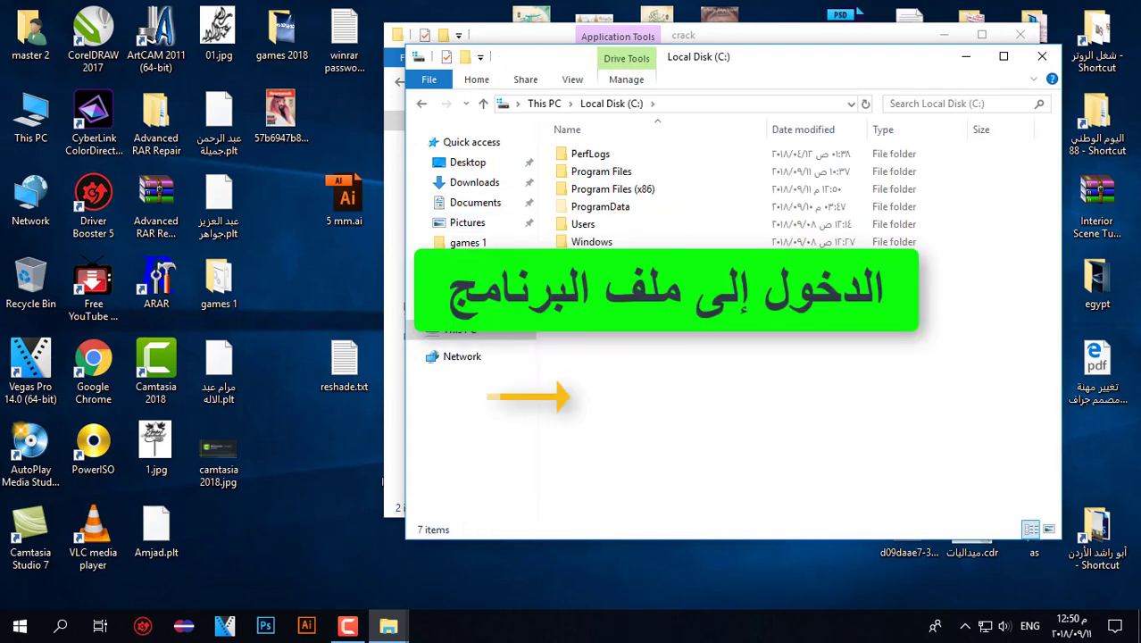
click(622, 177)
double_click(623, 178)
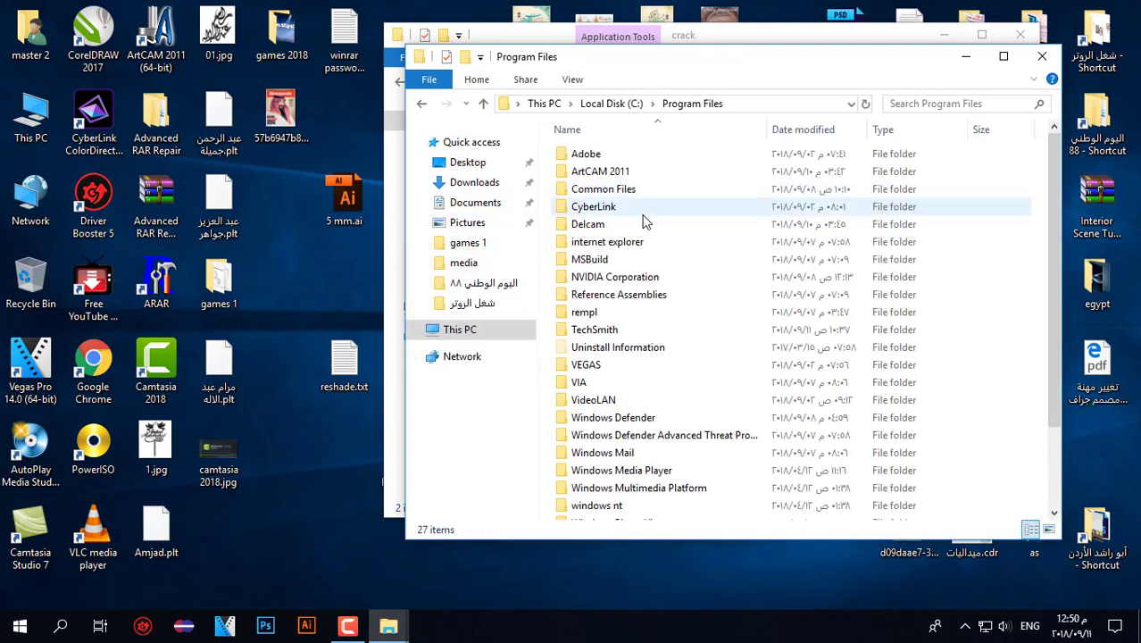
scroll(624, 354, down, 2)
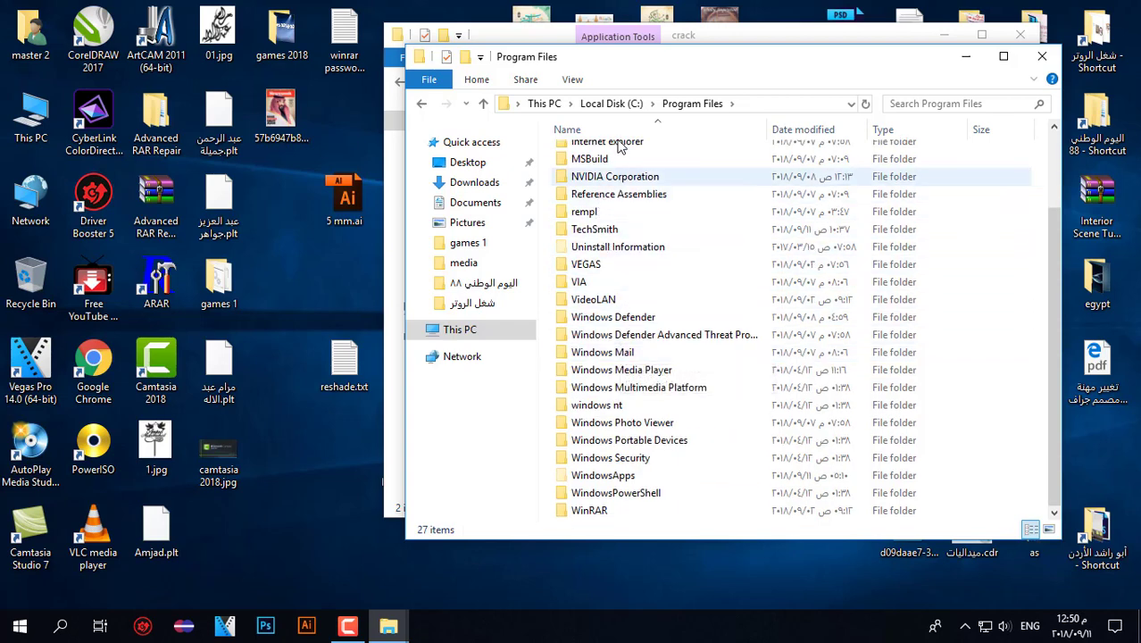
click(612, 104)
Open the Reshade 2.0 installation folder inside Program Files (x86)
click(616, 190)
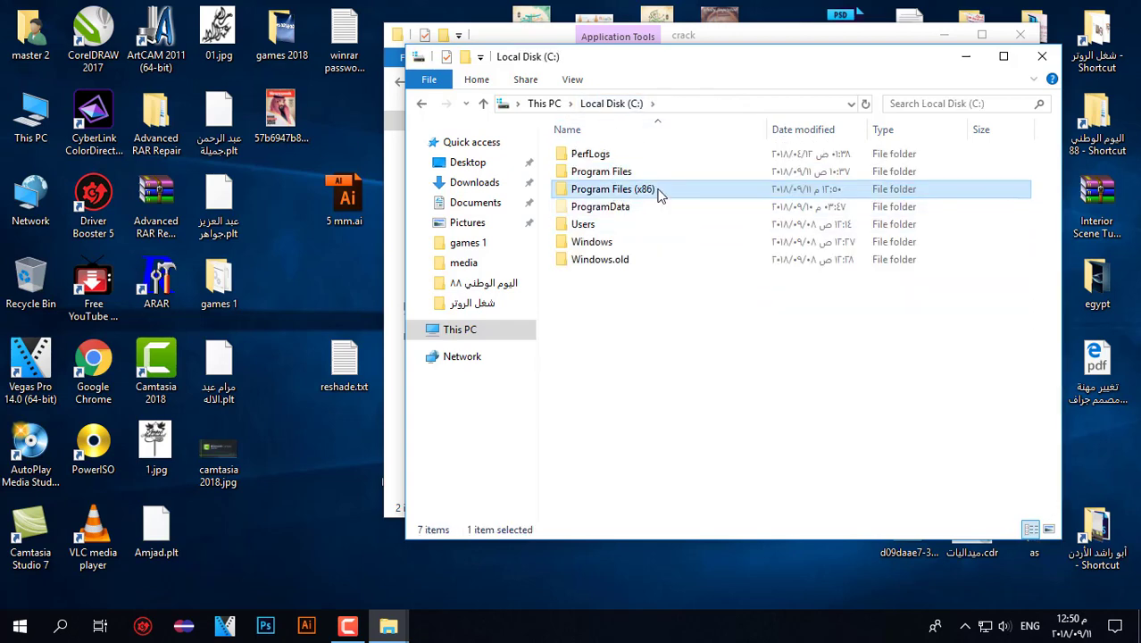
double_click(610, 191)
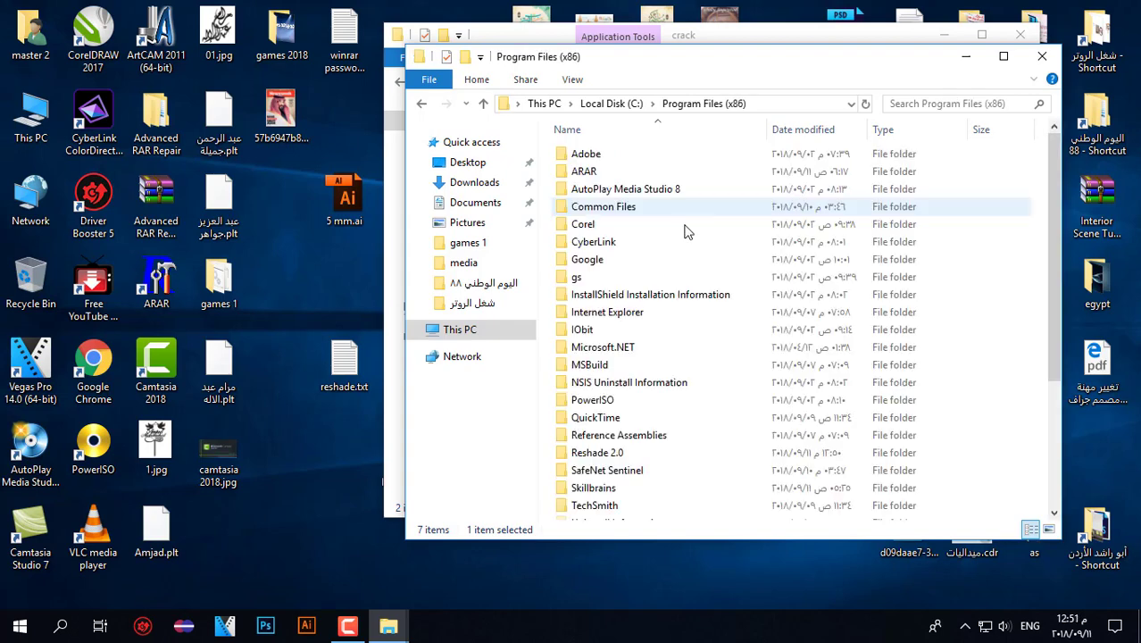
scroll(614, 322, down, 5)
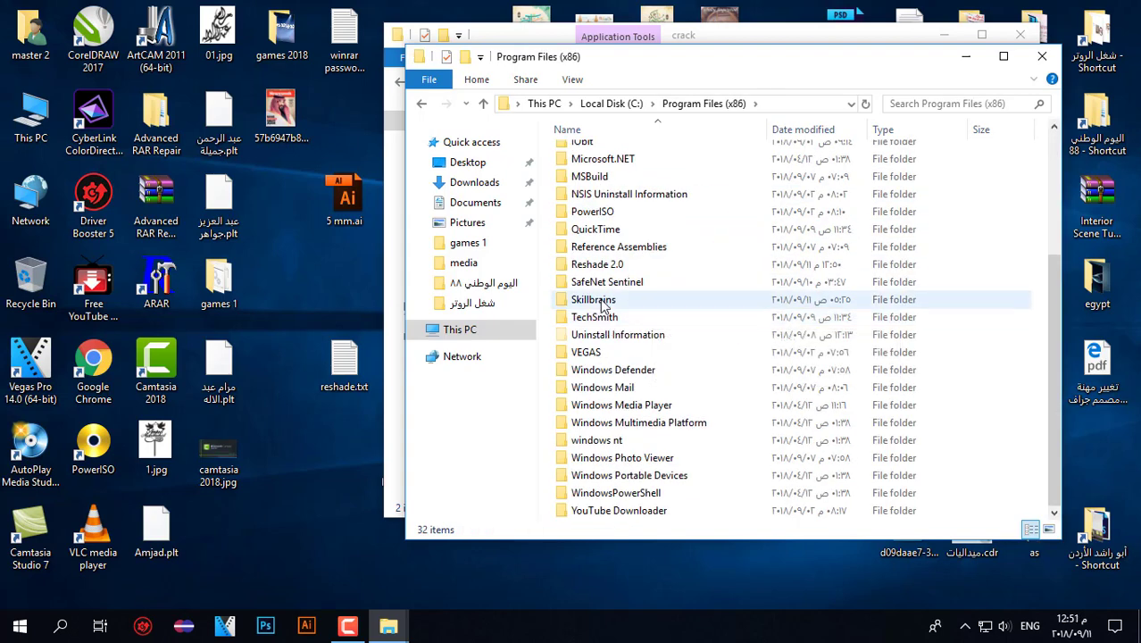
click(603, 267)
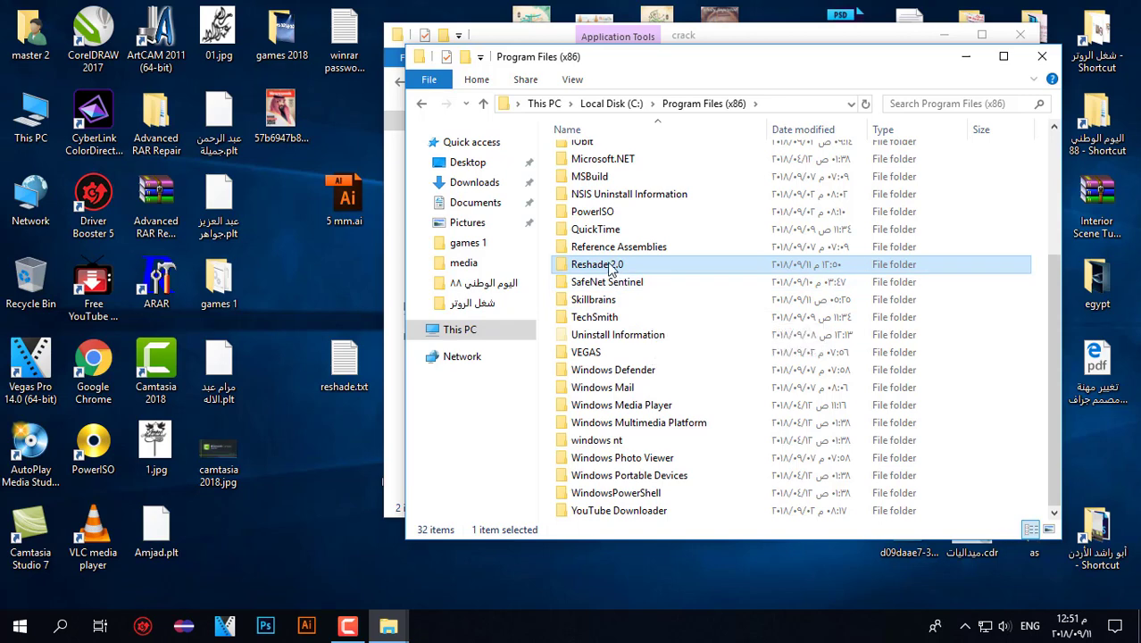
double_click(611, 266)
Paste the copied reshade.exe here, replacing the existing file with administrator permission, and close both folder windows
key(ctrl+p)
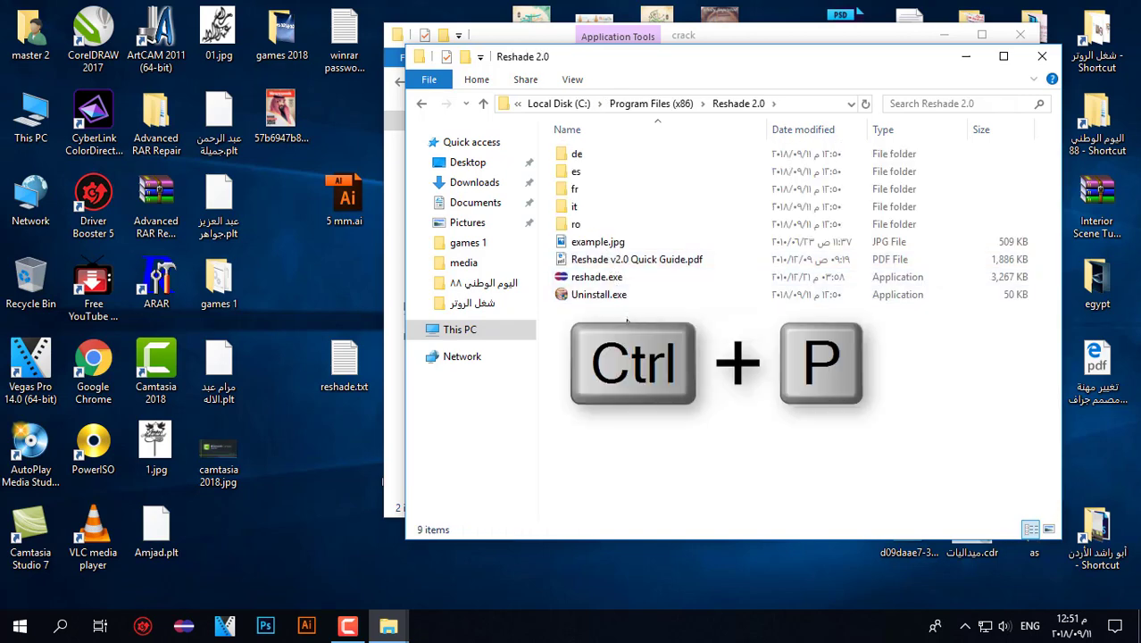
right_click(627, 321)
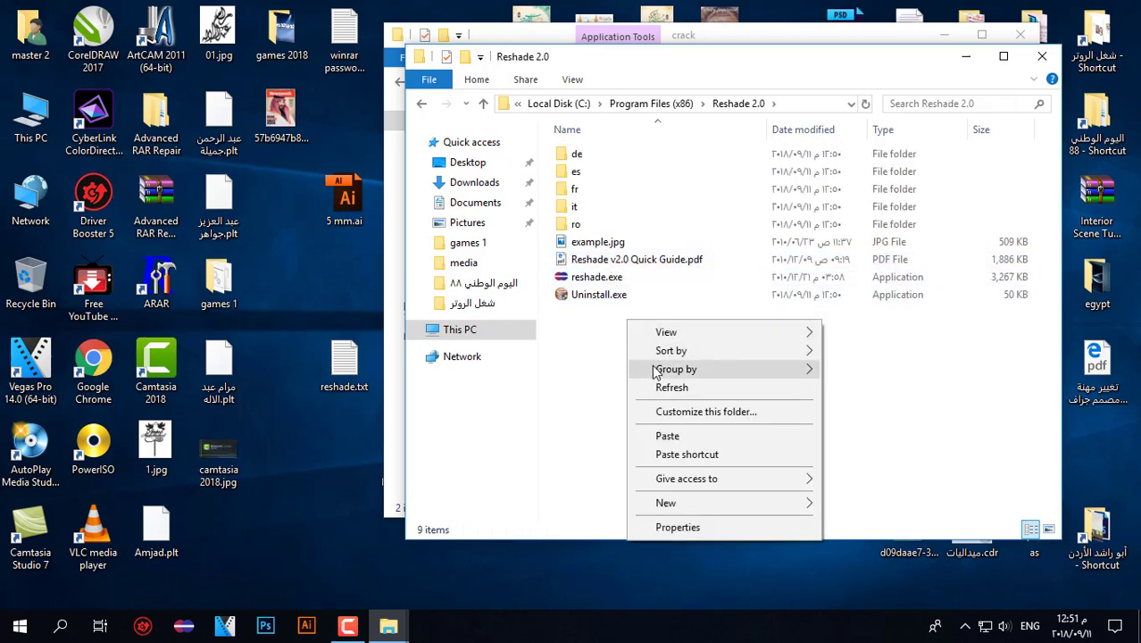
click(666, 437)
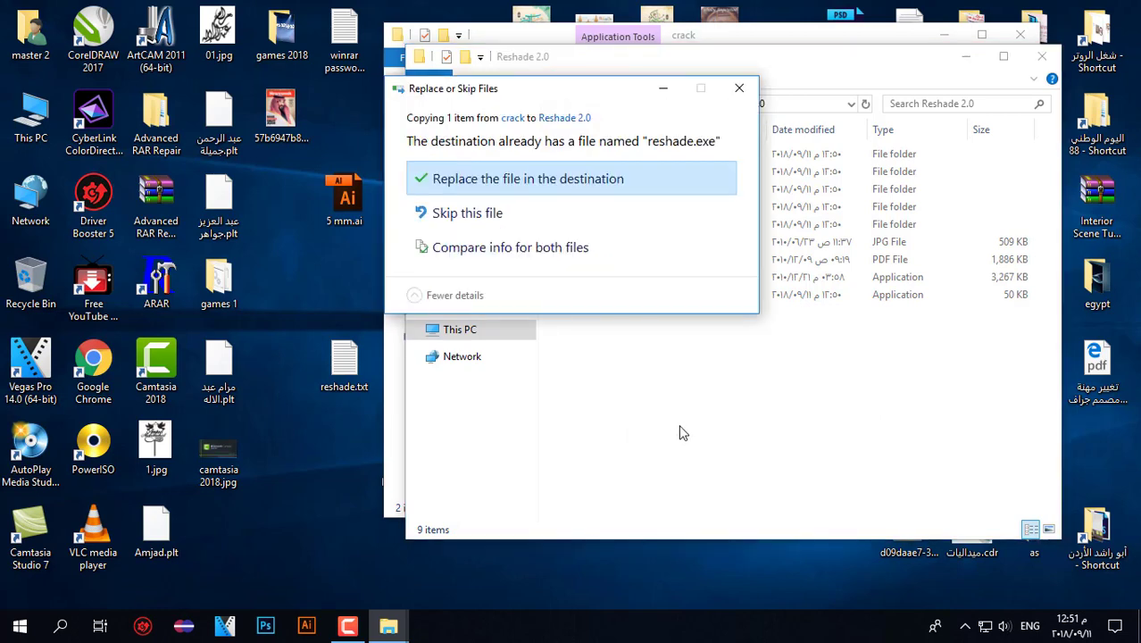
click(529, 184)
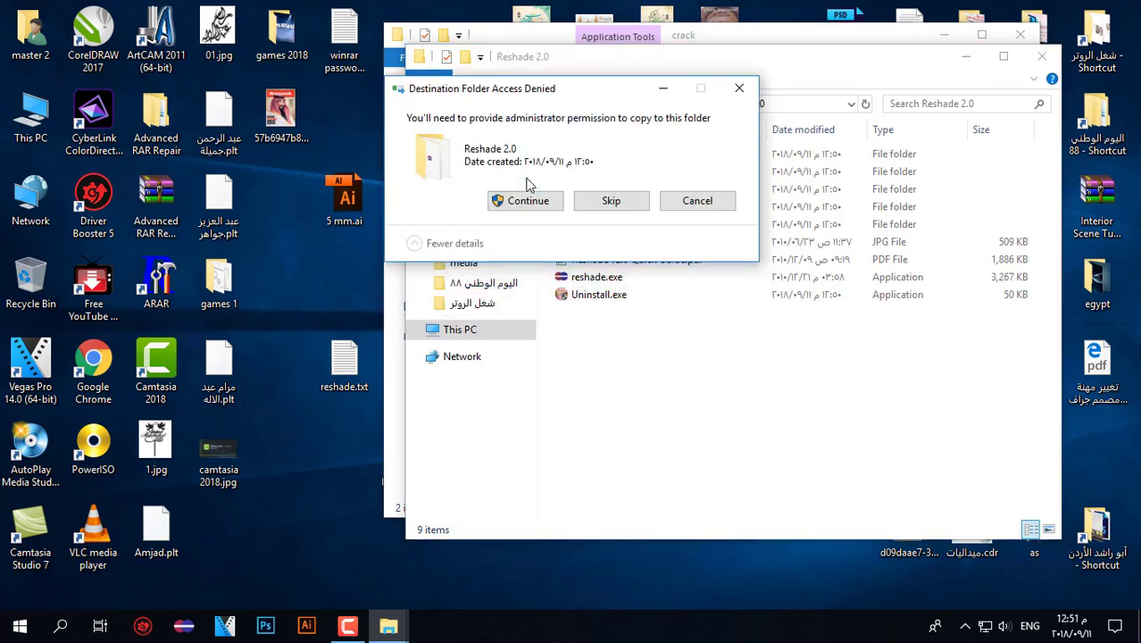
click(529, 202)
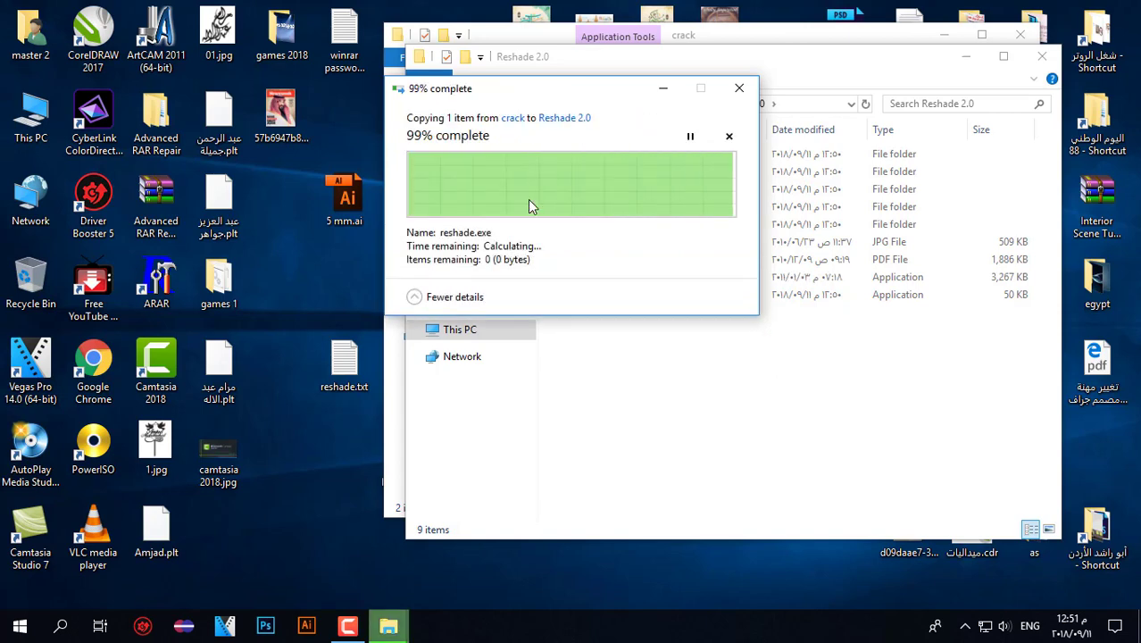
click(692, 336)
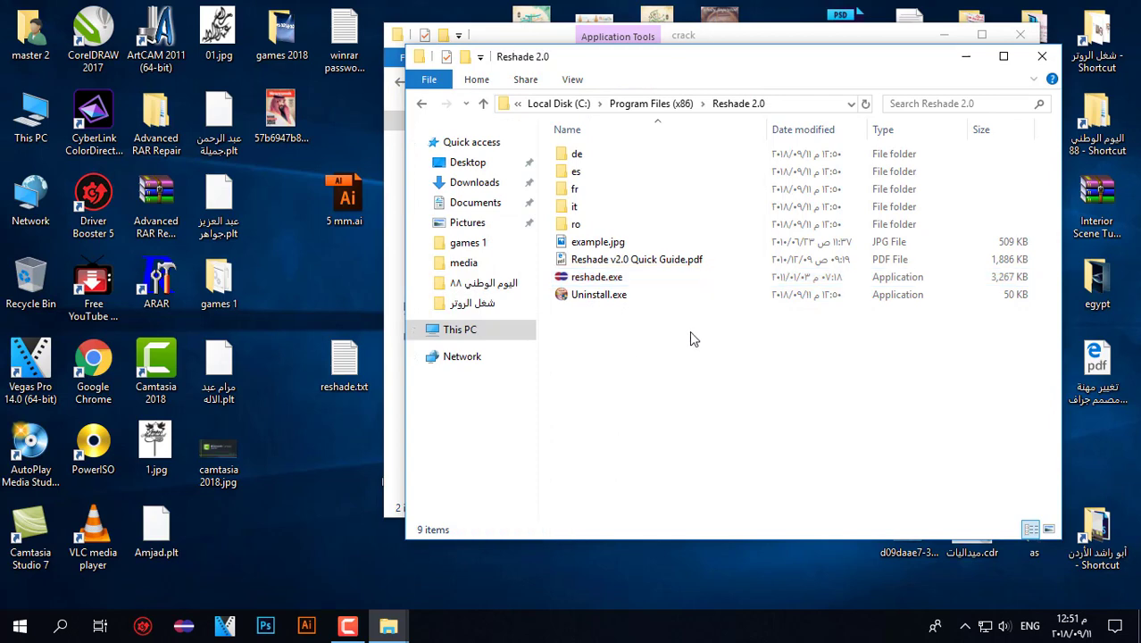
click(1042, 56)
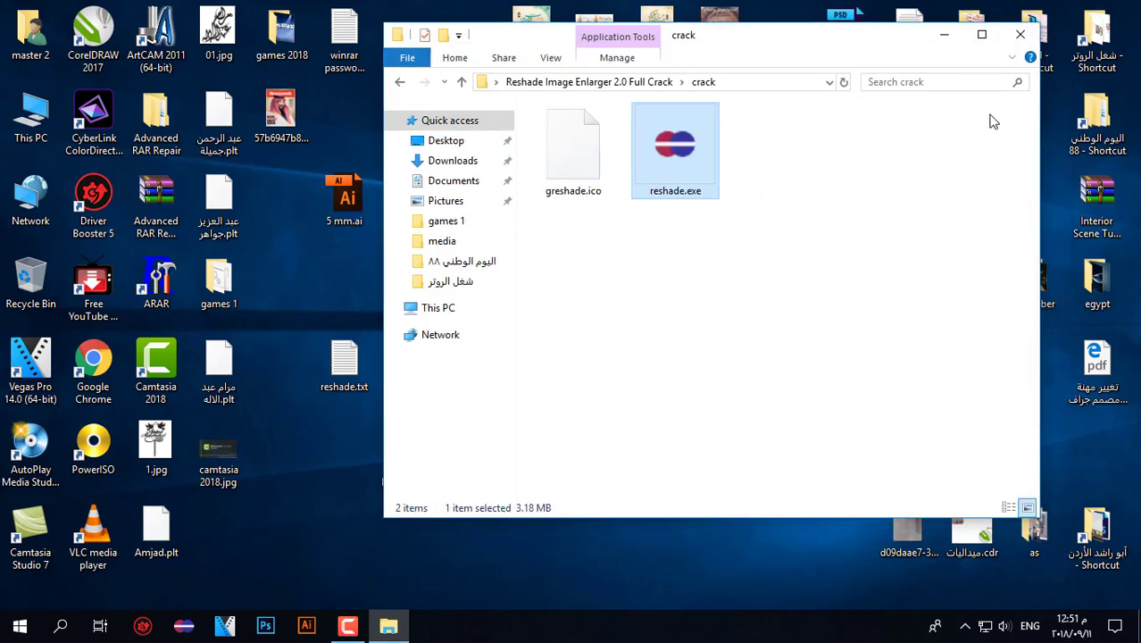
click(1020, 34)
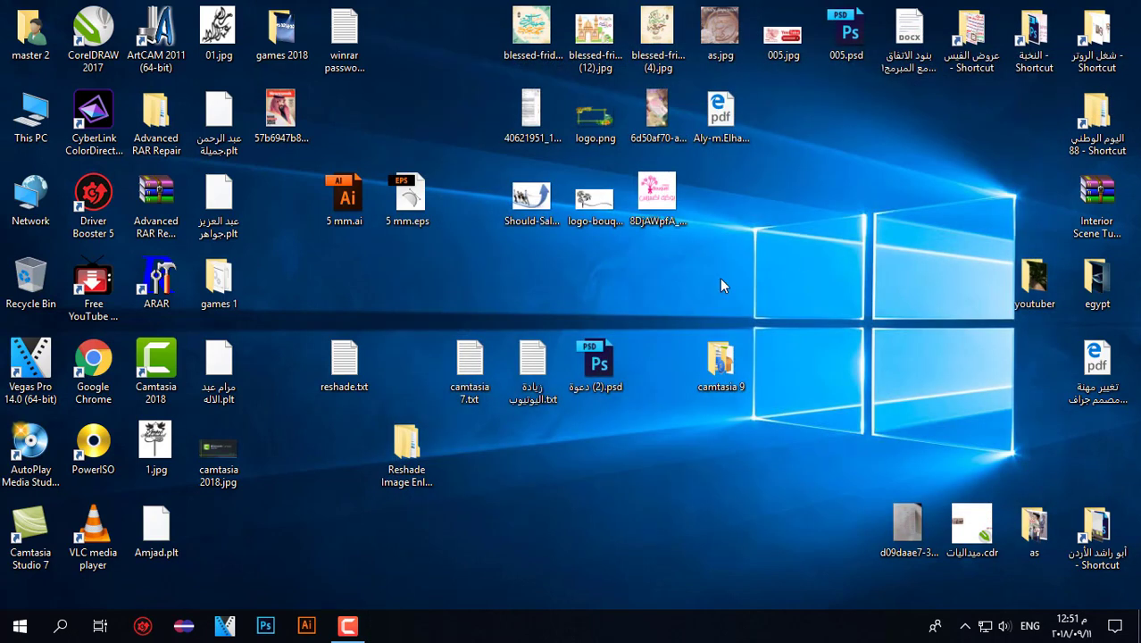
Start Reshade from its Reshade 2.0 Pre-Release program group
click(20, 625)
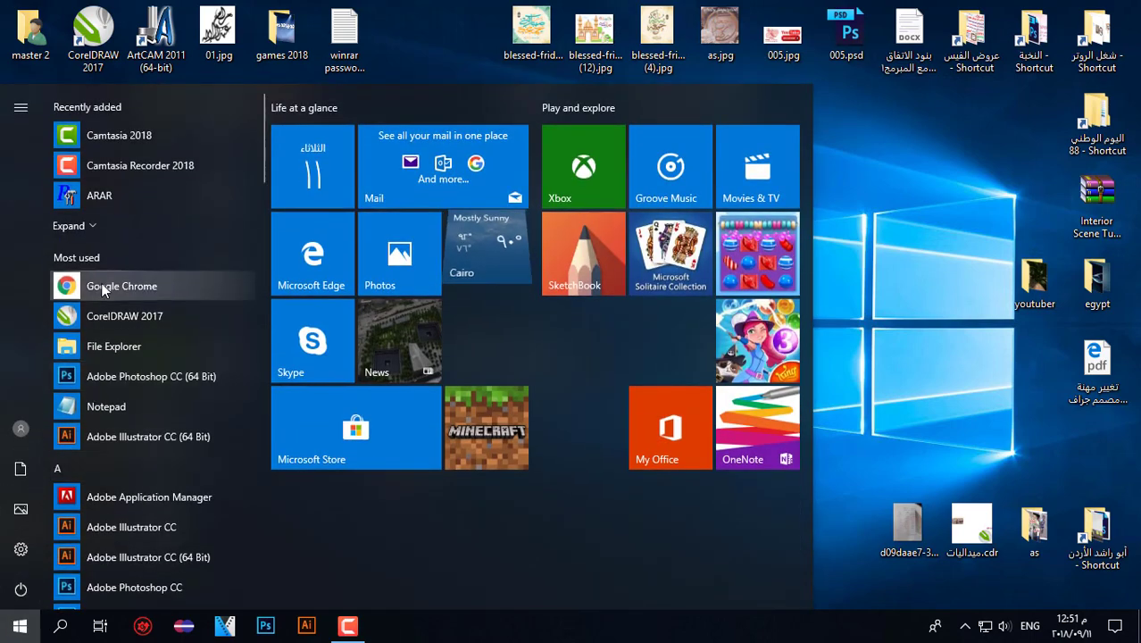
scroll(113, 311, down, 9)
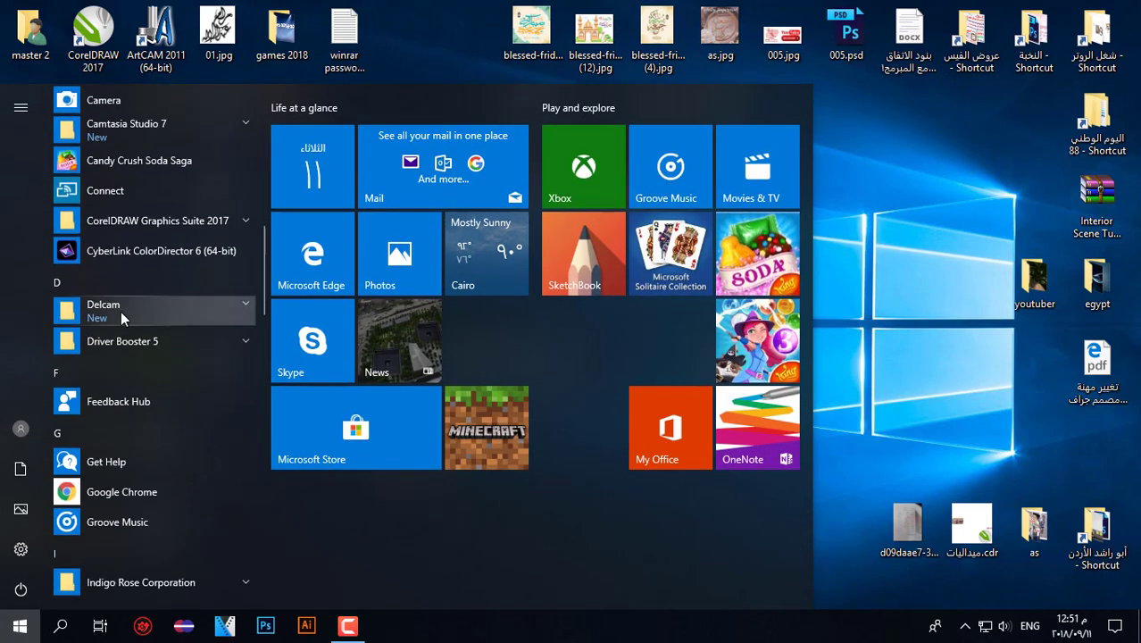
scroll(121, 311, down, 3)
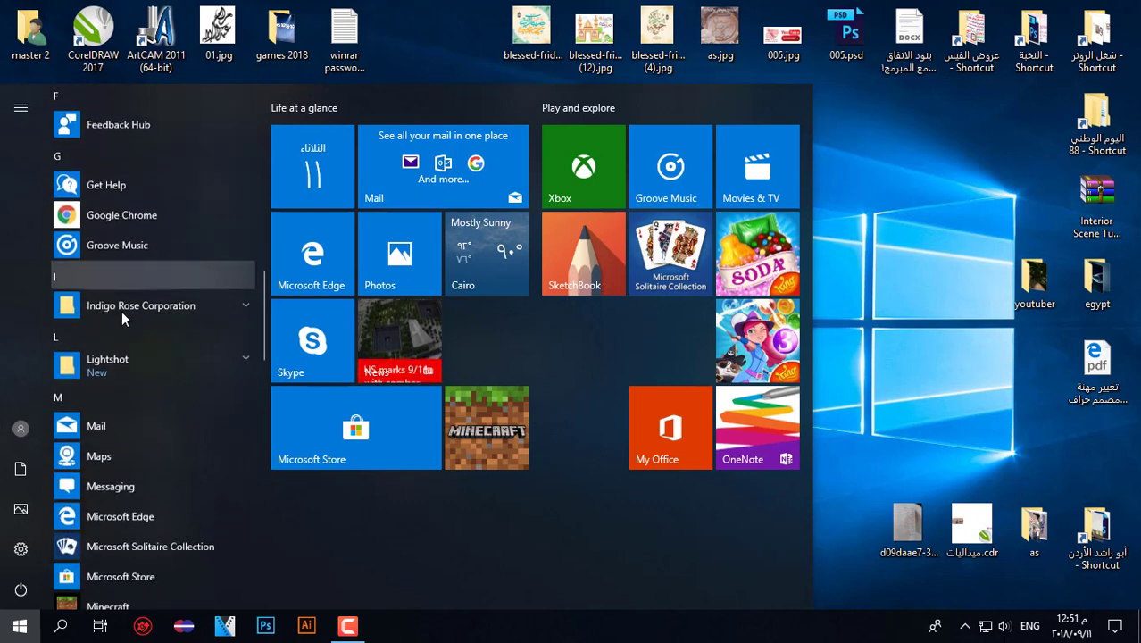
scroll(122, 311, down, 7)
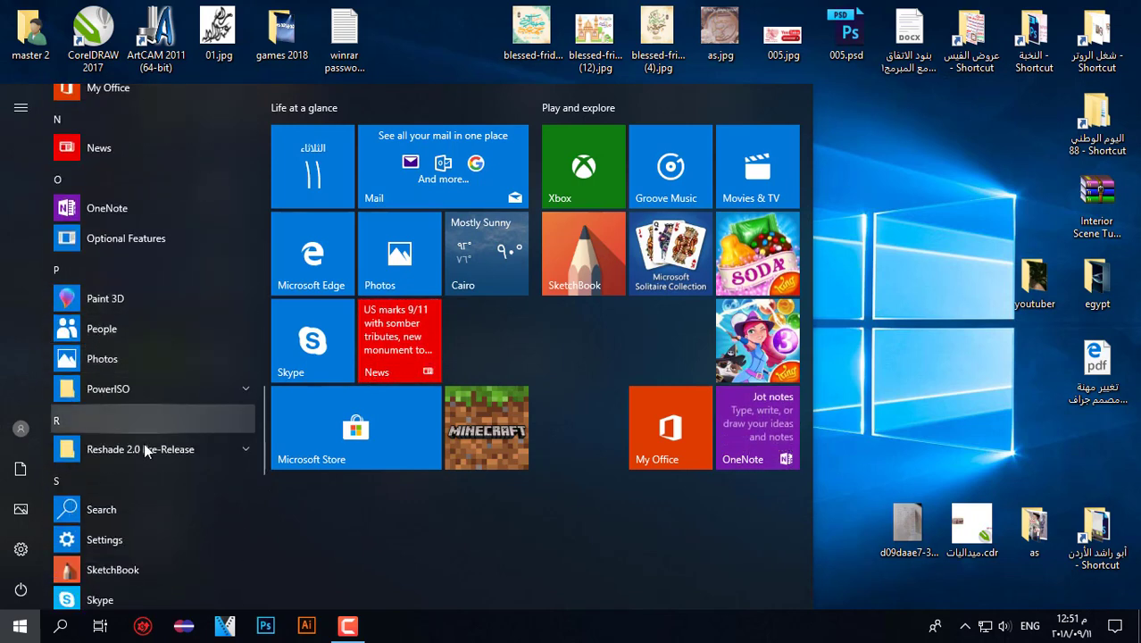
click(147, 449)
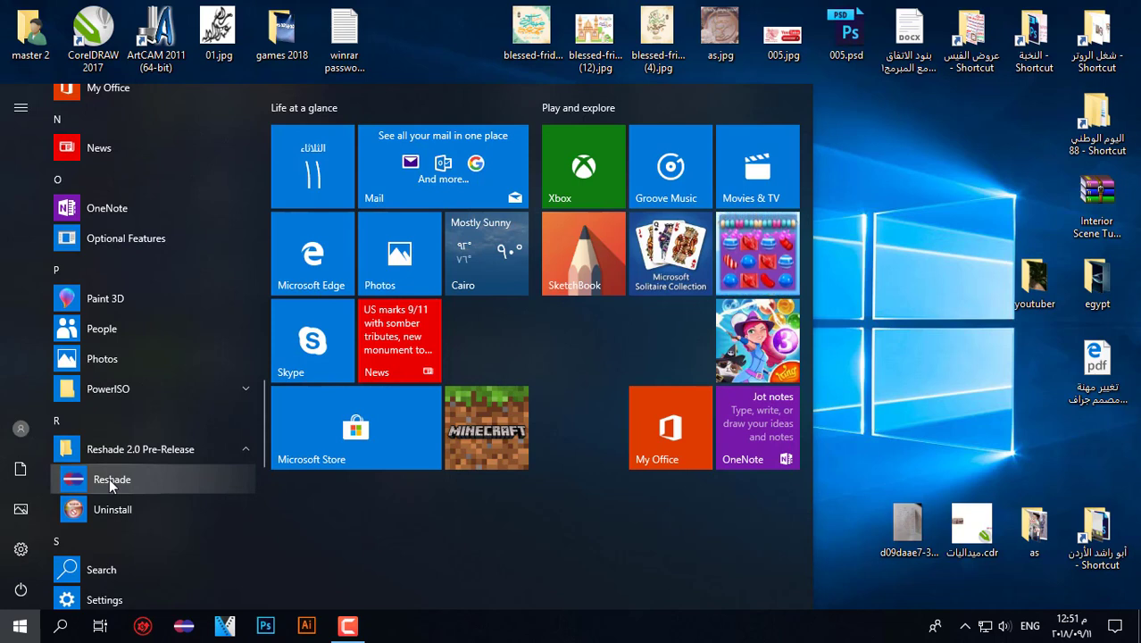
click(849, 284)
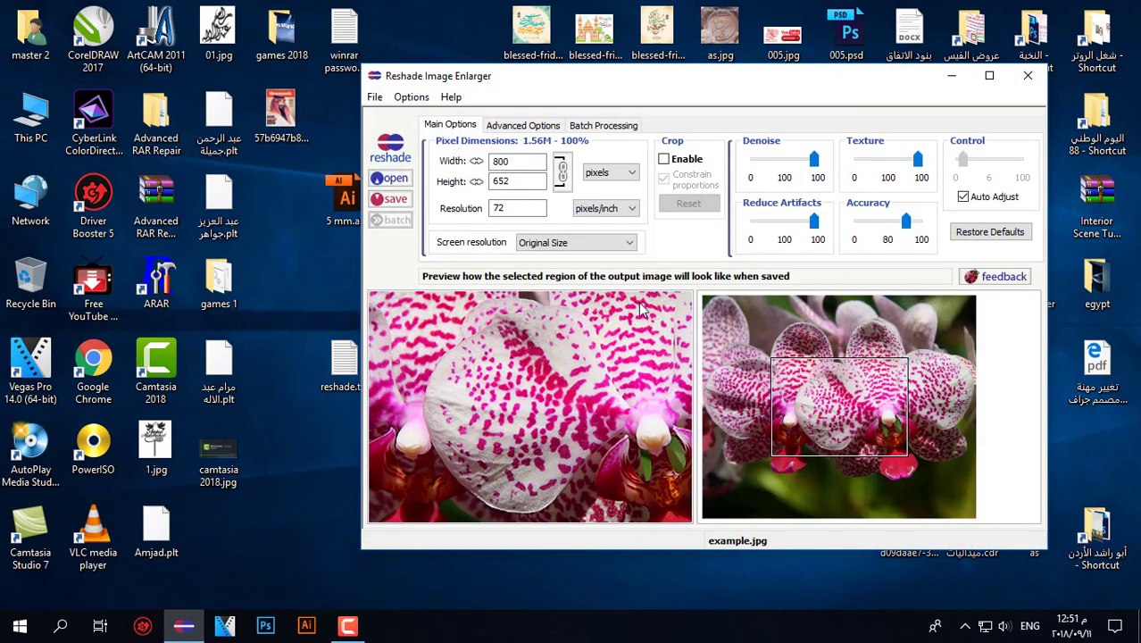
Check the version and registration details in Reshade's About information, closing it when done
click(451, 97)
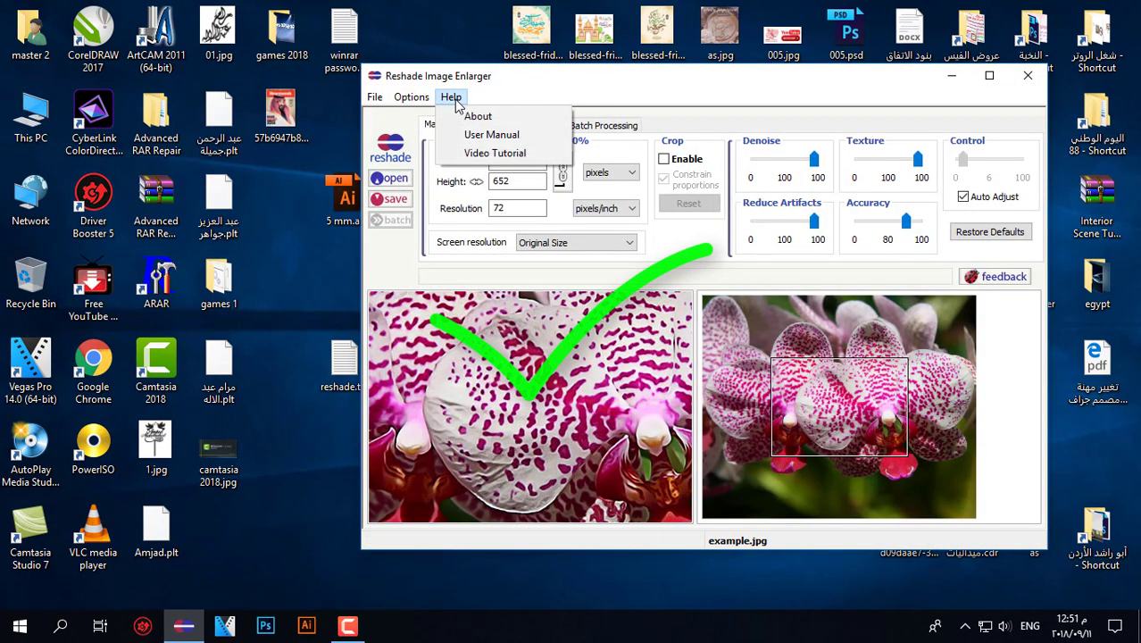
click(457, 116)
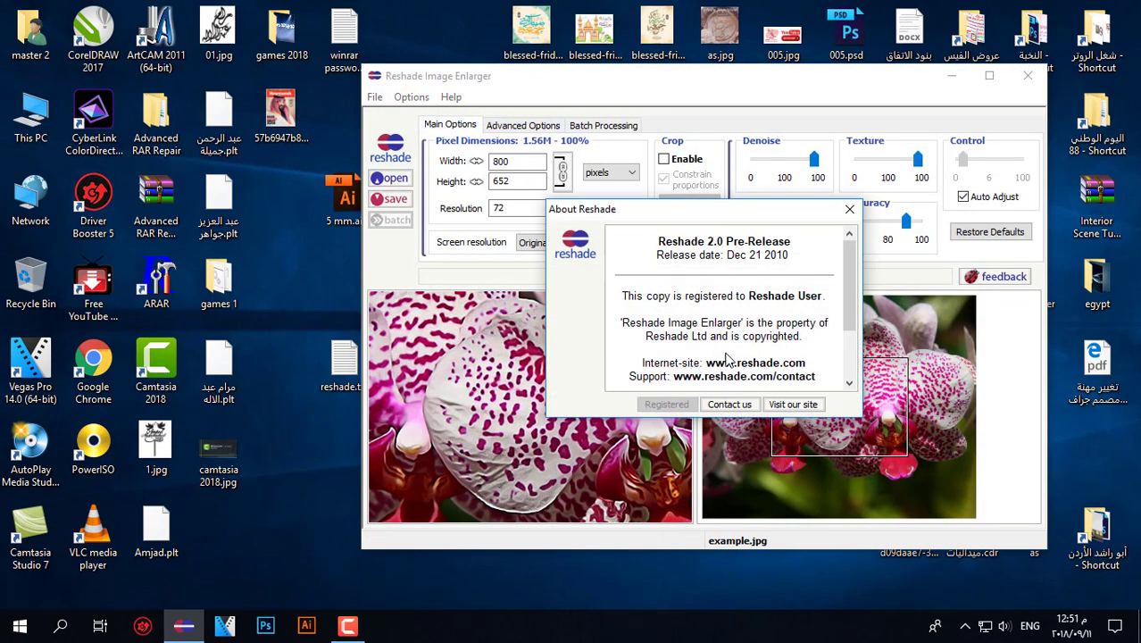
scroll(728, 357, down, 2)
scroll(737, 349, up, 1)
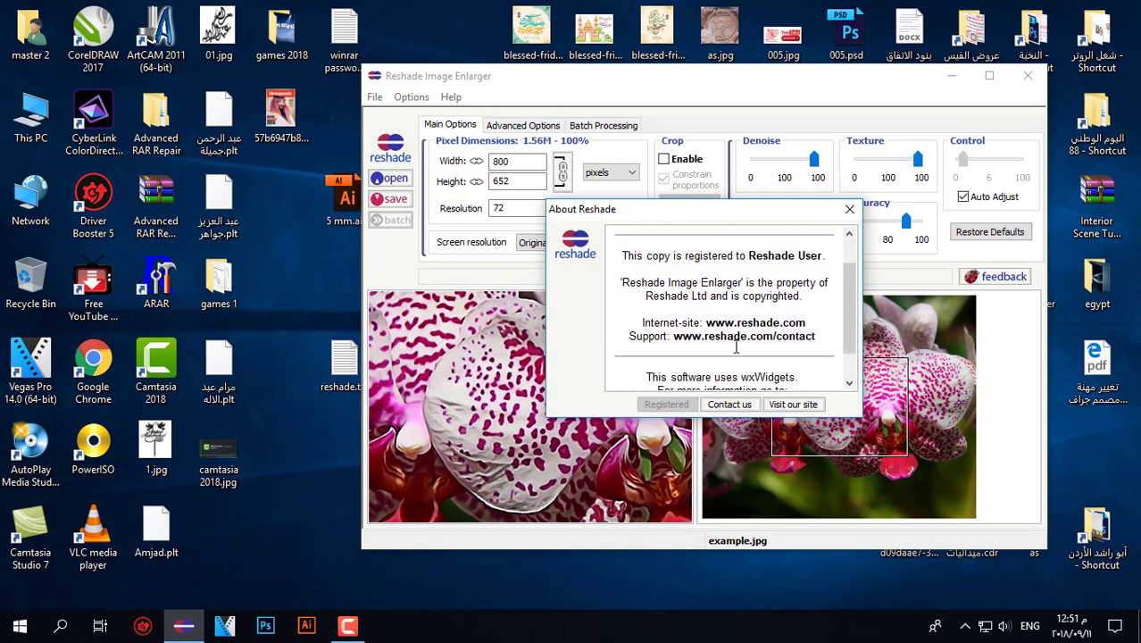
click(849, 209)
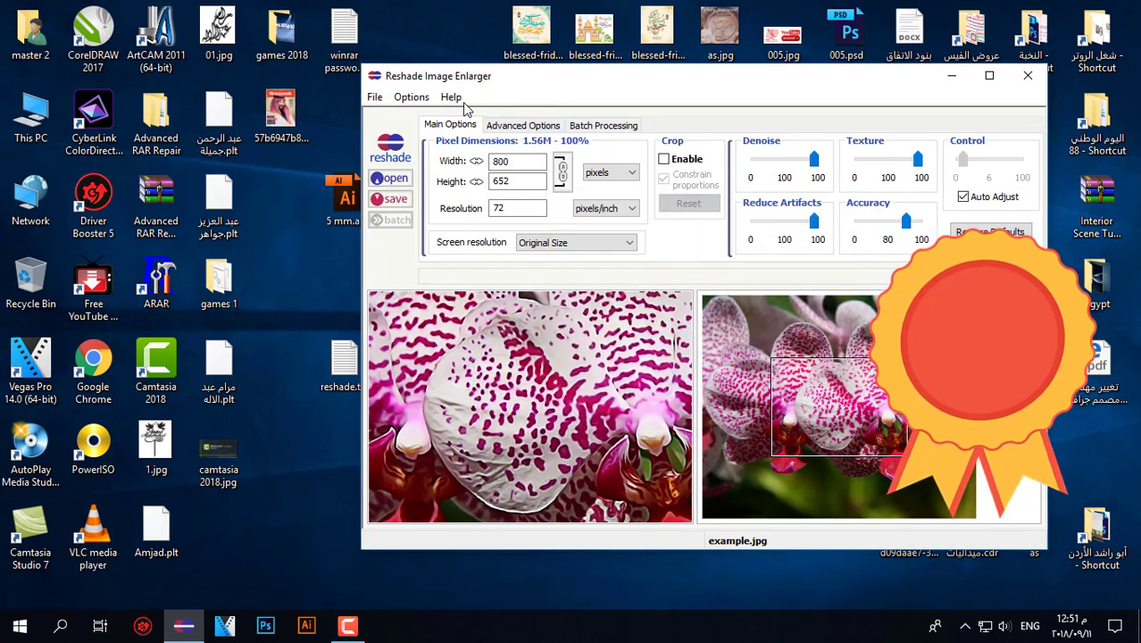
Set the program language to English and decline restarting the program
click(451, 97)
mouse_move(420, 102)
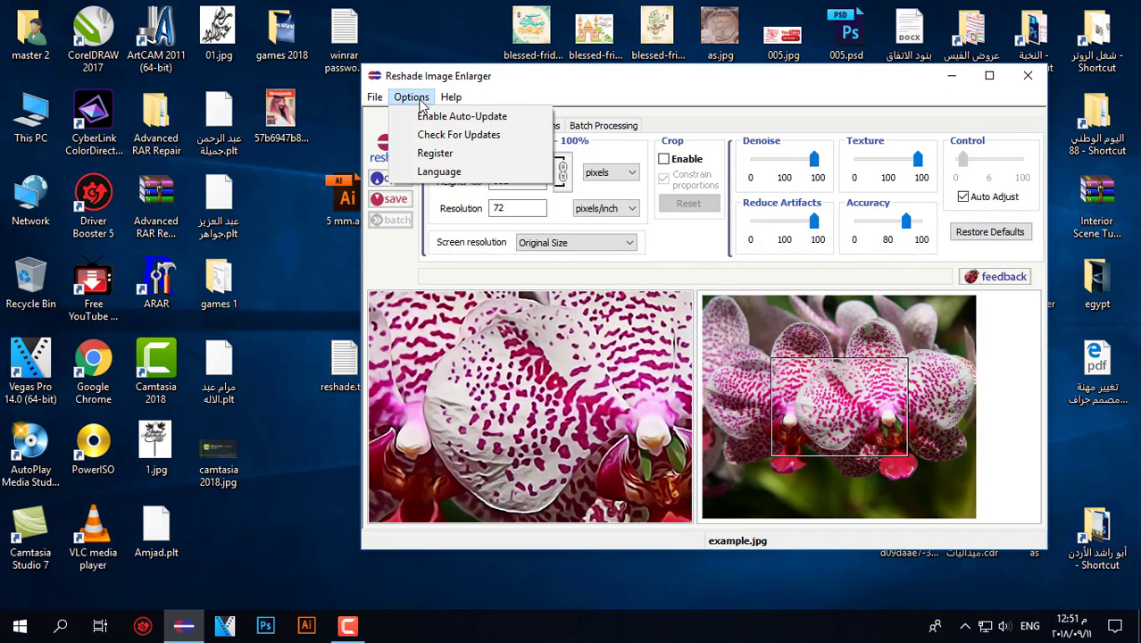
click(439, 173)
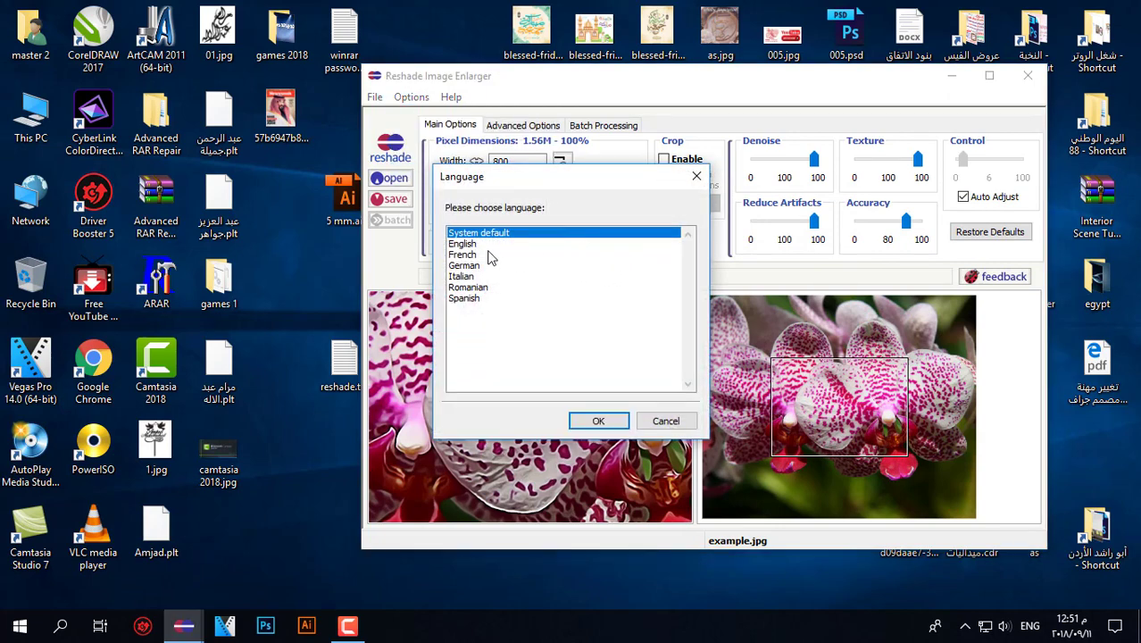
click(464, 247)
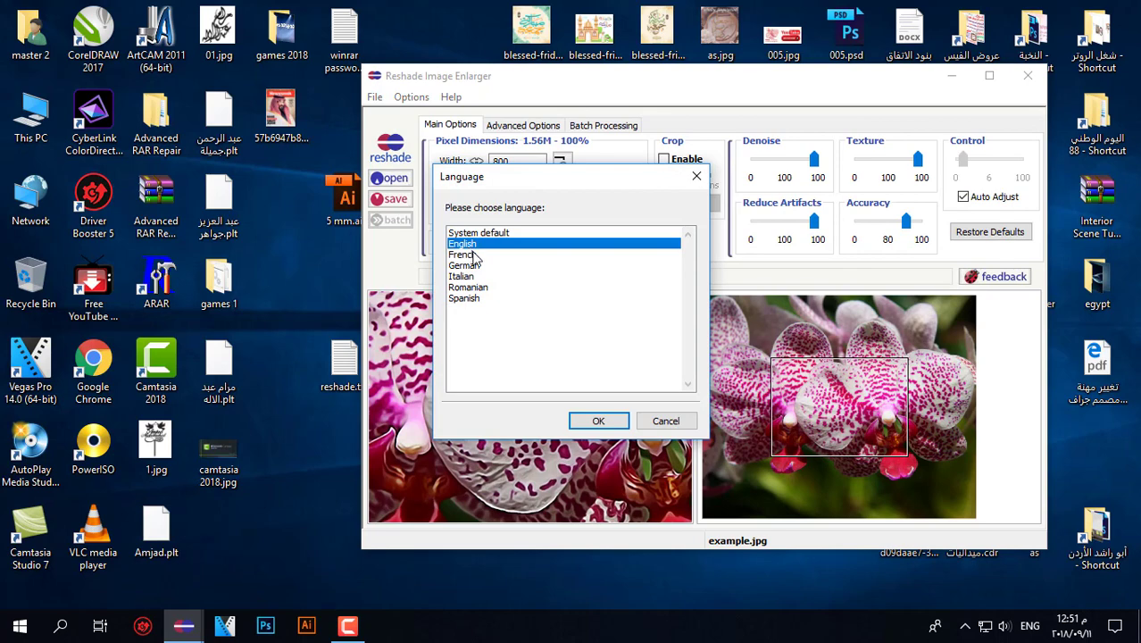
click(599, 423)
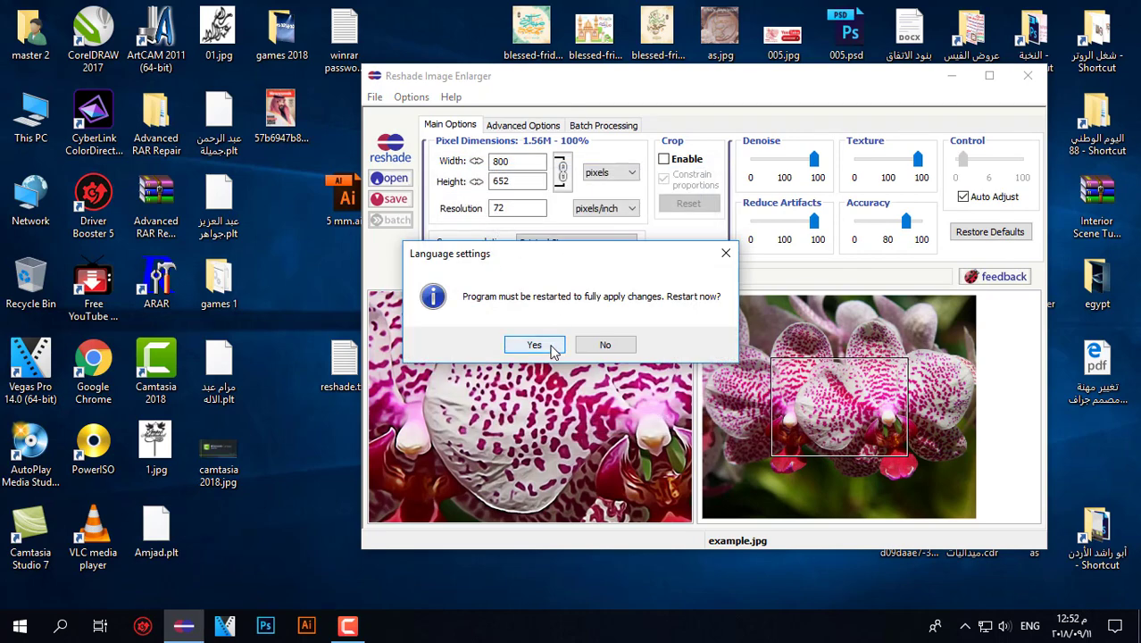
click(600, 349)
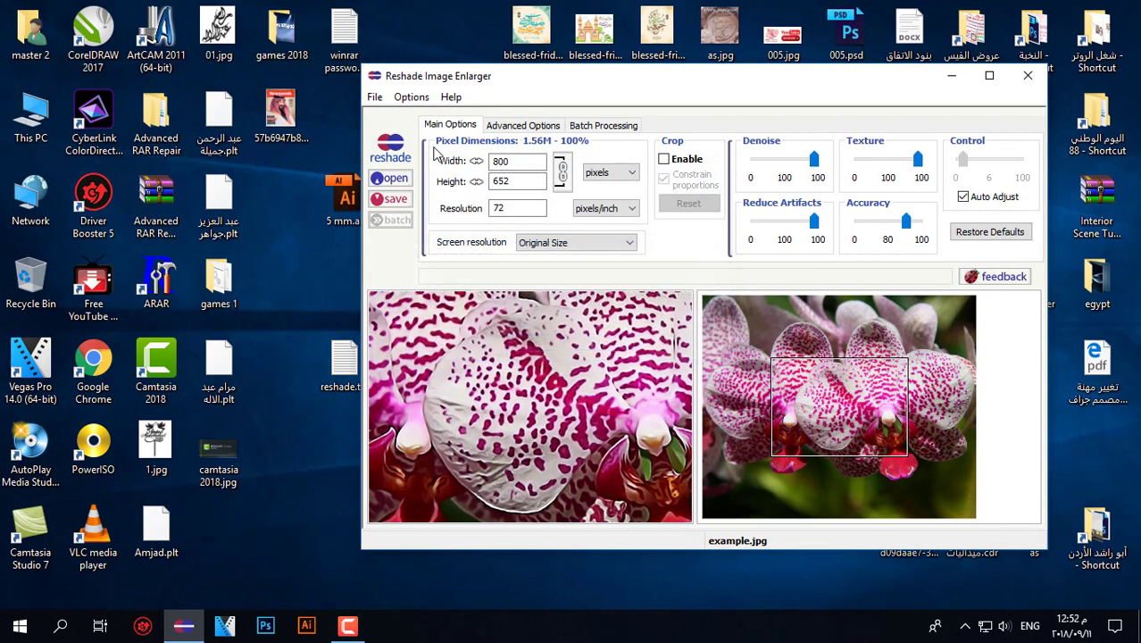
click(376, 98)
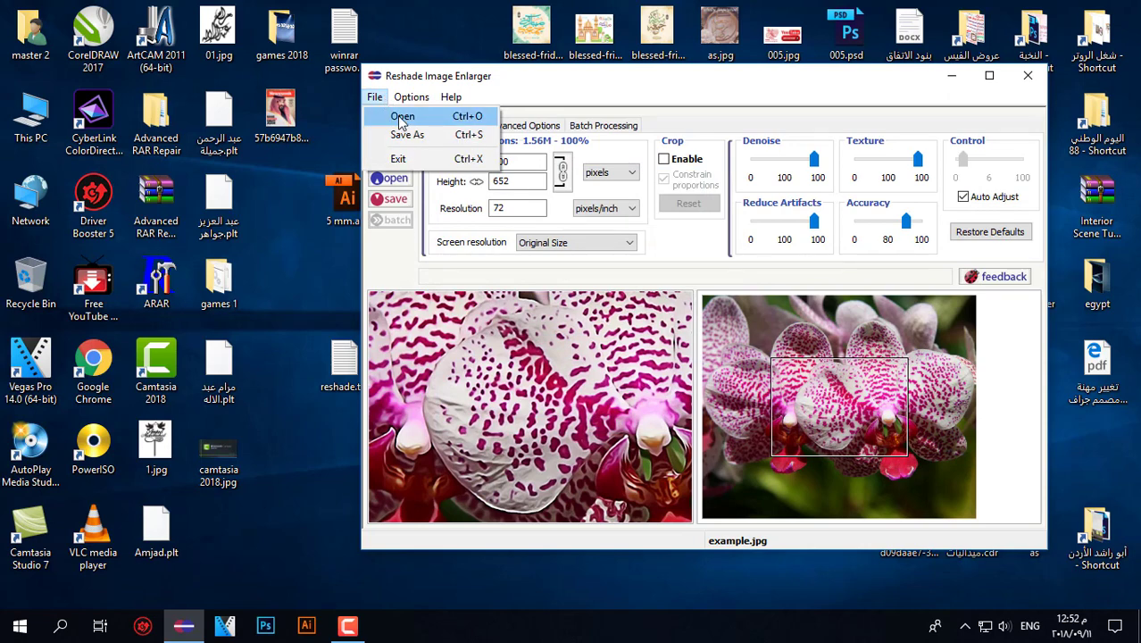
click(401, 118)
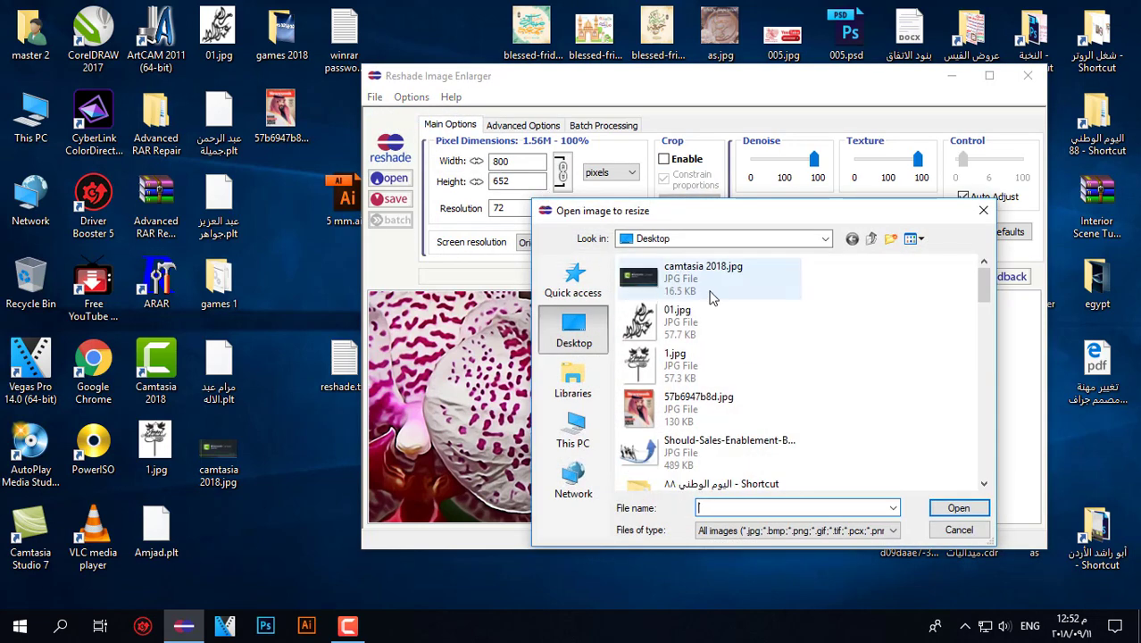
click(699, 282)
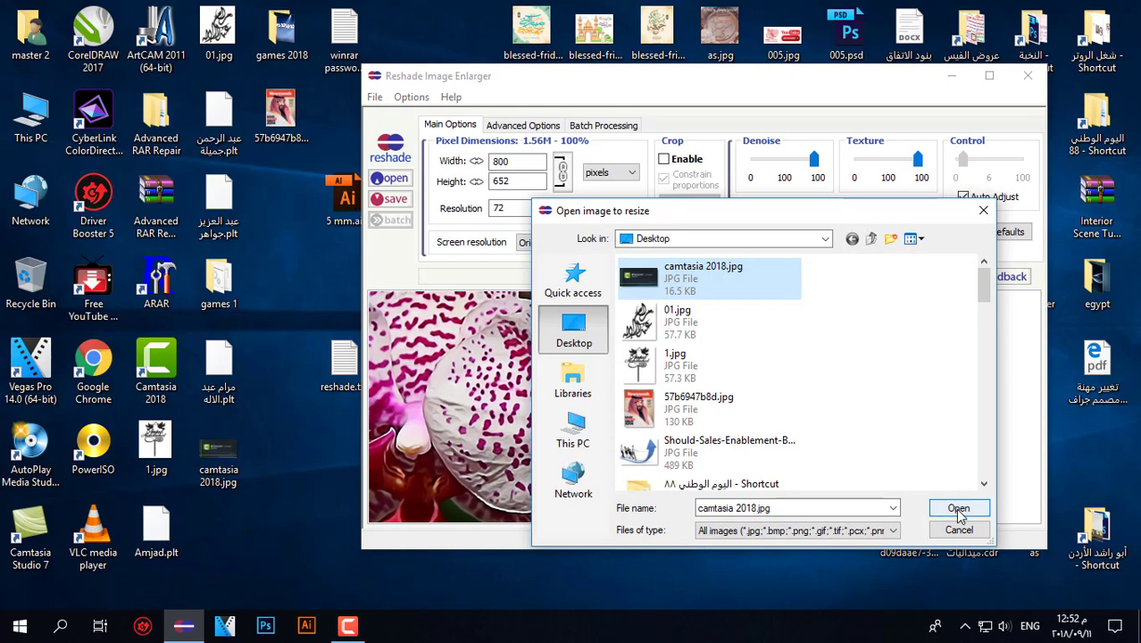
click(677, 335)
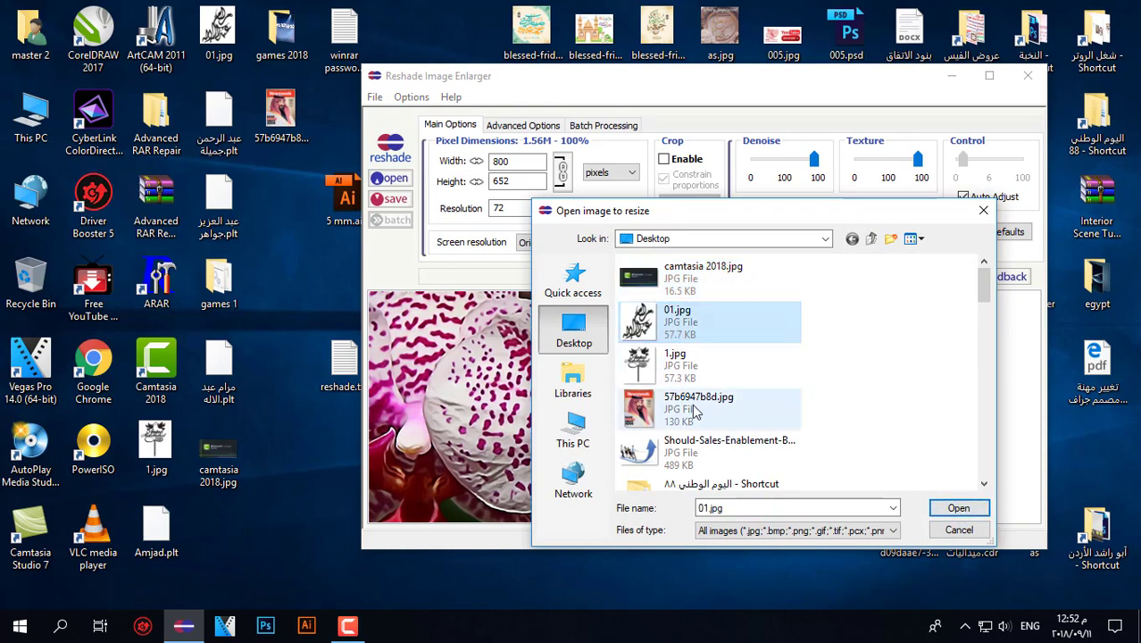
scroll(701, 458, down, 2)
scroll(701, 458, down, 1)
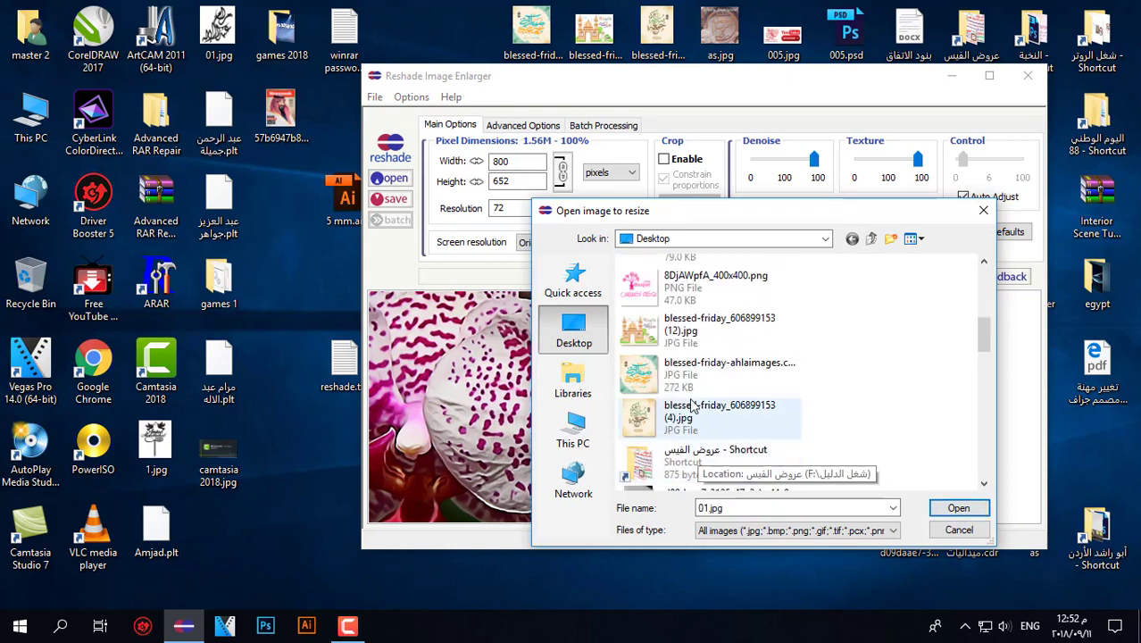
click(683, 292)
double_click(701, 334)
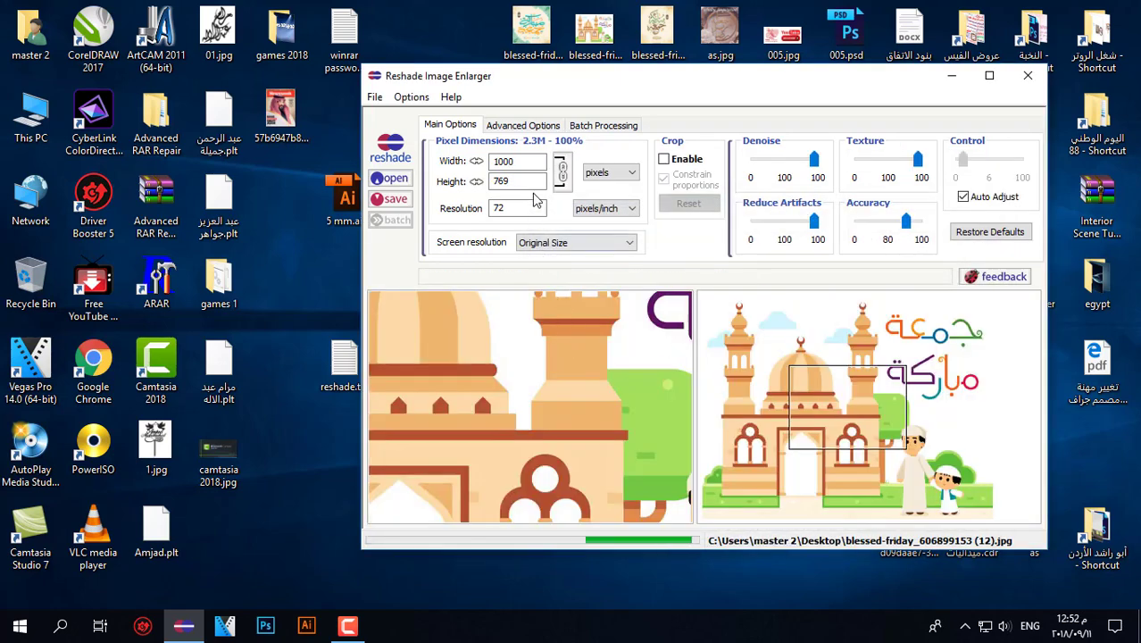
Enlarge the image proportionally to about 3287 pixels wide by 2528 pixels high
double_click(506, 162)
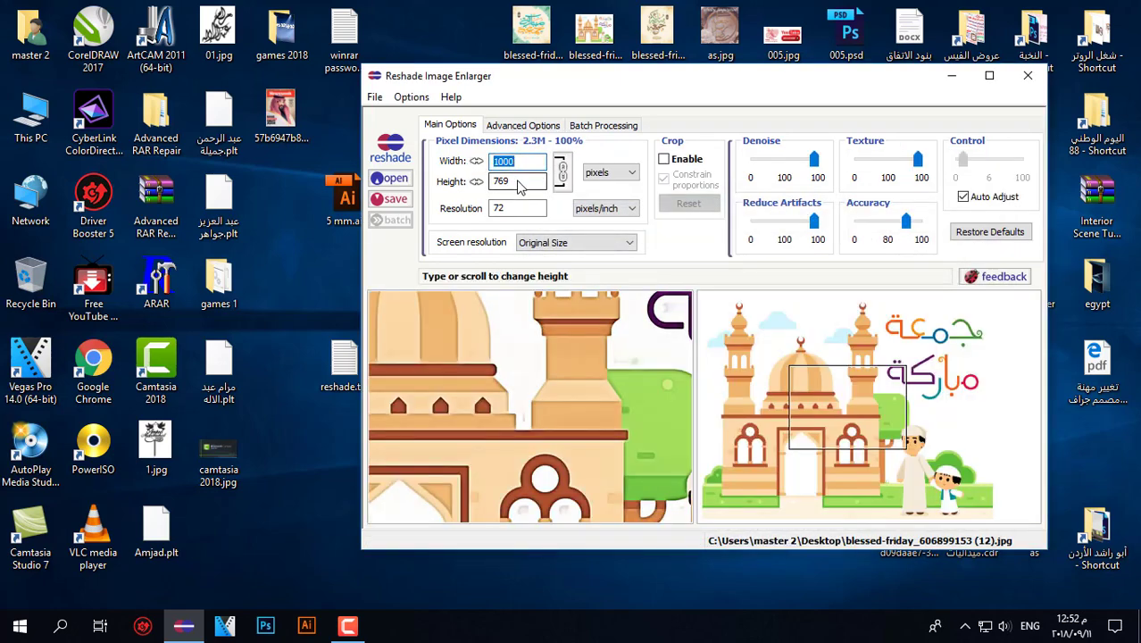
double_click(521, 184)
click(613, 174)
click(612, 180)
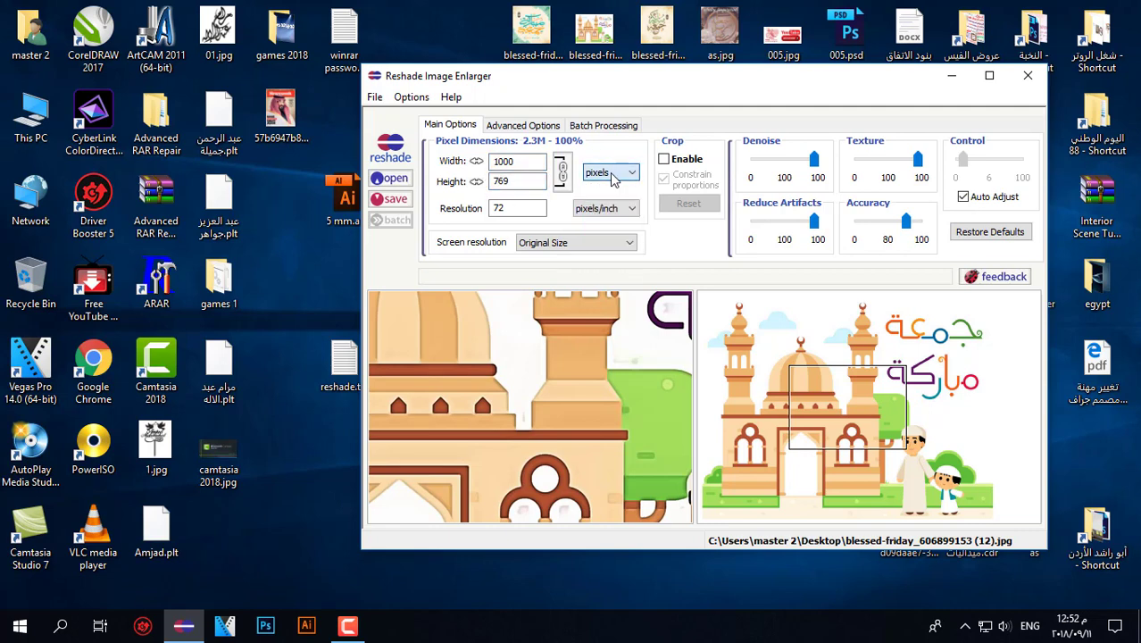
double_click(515, 209)
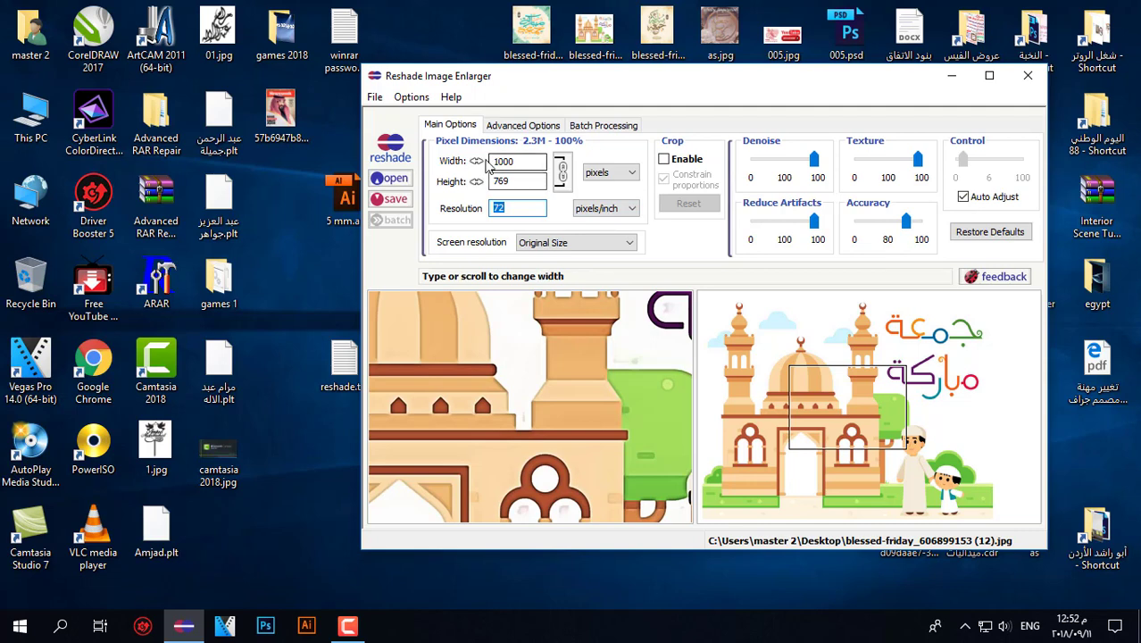
double_click(517, 162)
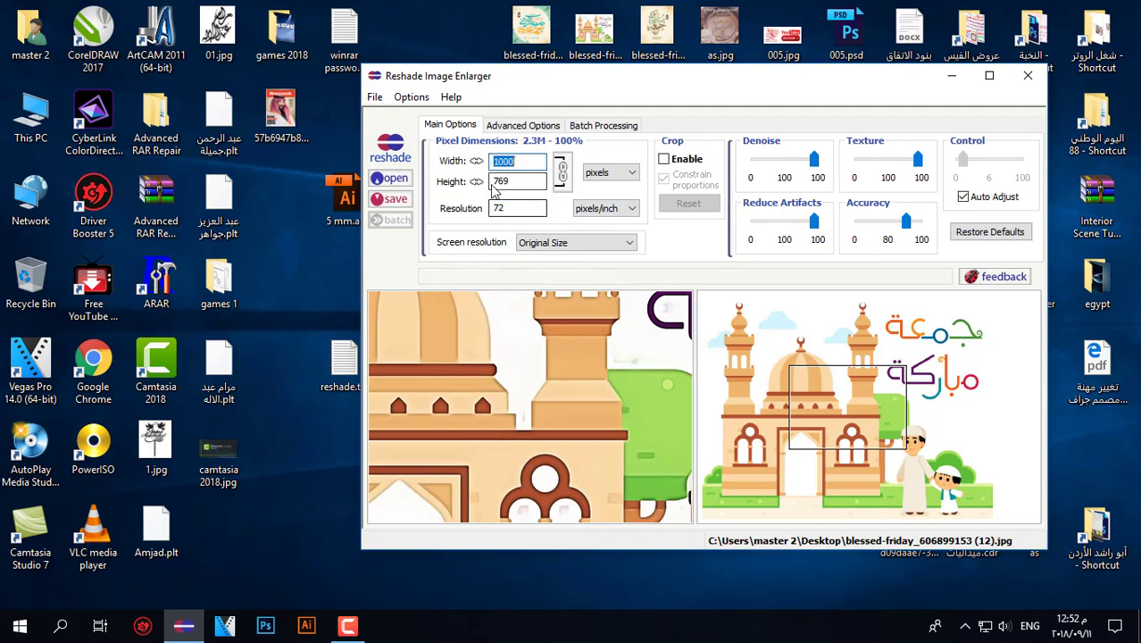
drag(474, 161, 609, 166)
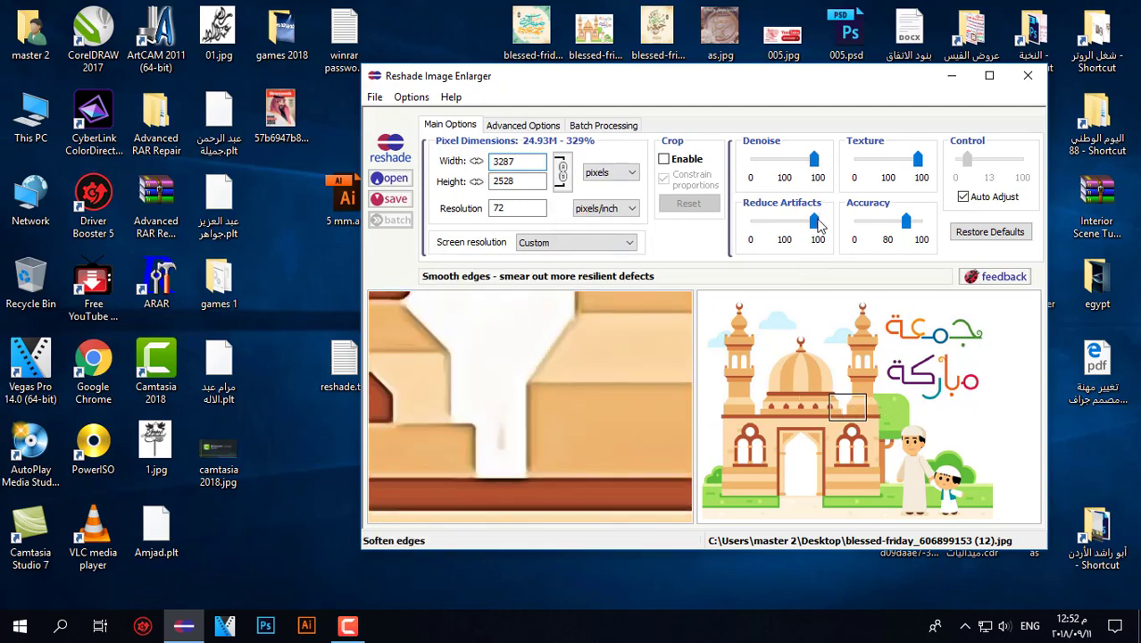
Adjust the image enhancement: Reduce Artifacts 1, Denoise 30, Texture 15 and Accuracy 100
click(756, 222)
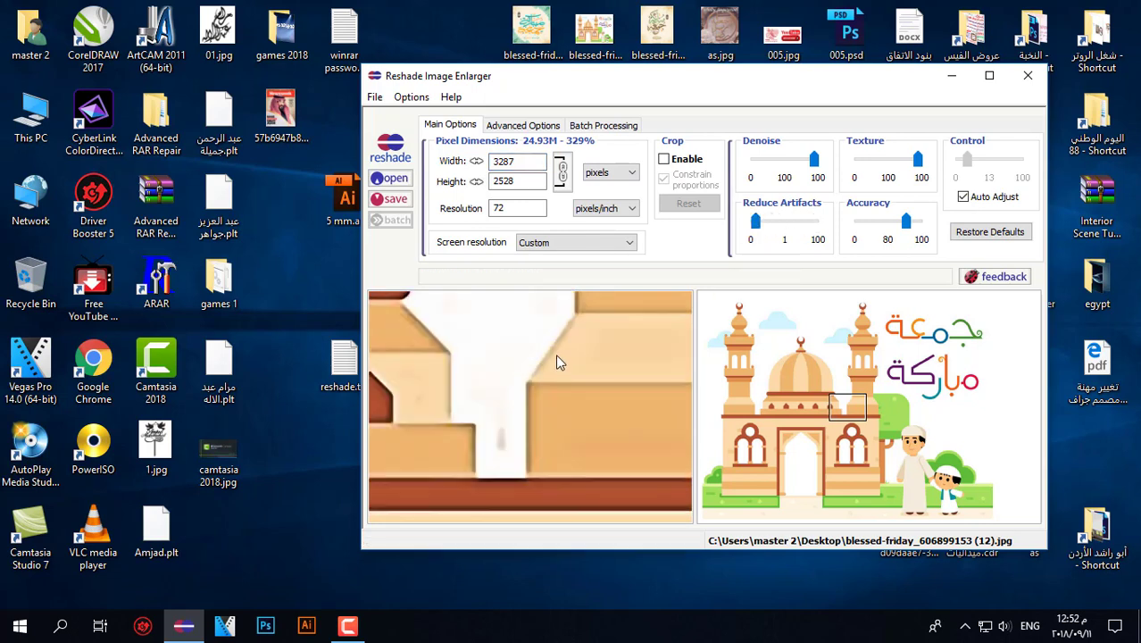
drag(815, 163, 776, 172)
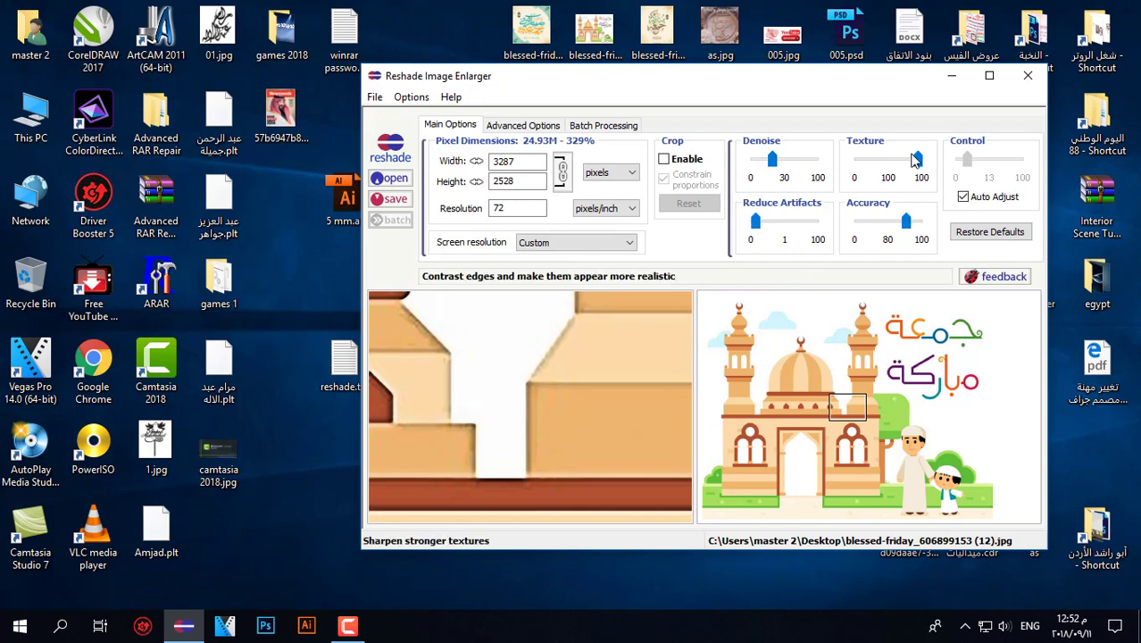
click(867, 166)
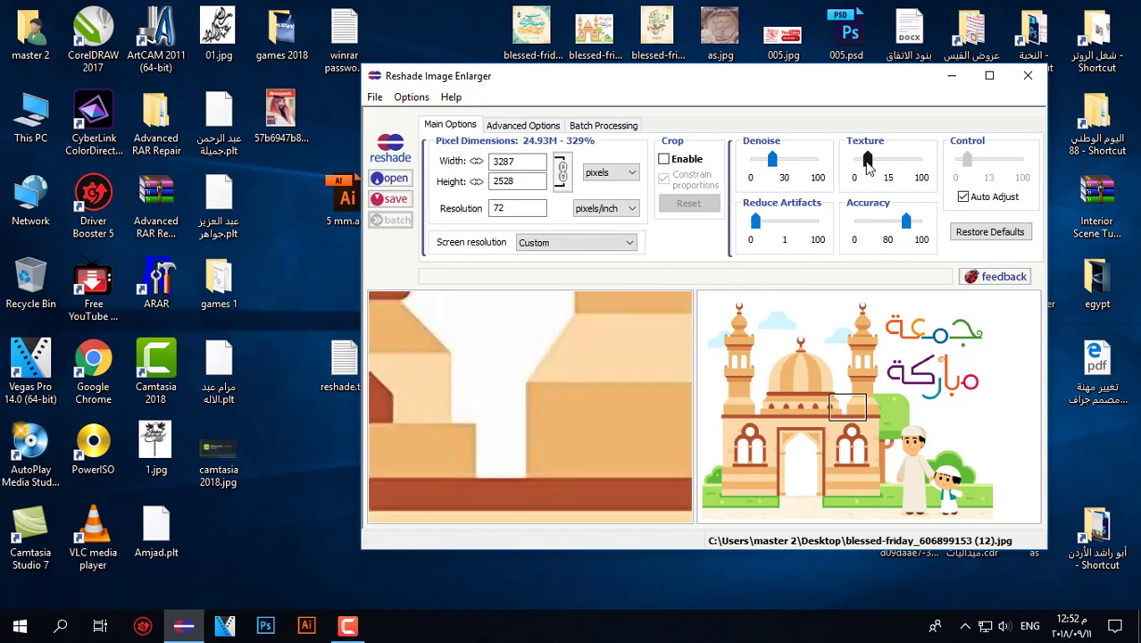
click(883, 220)
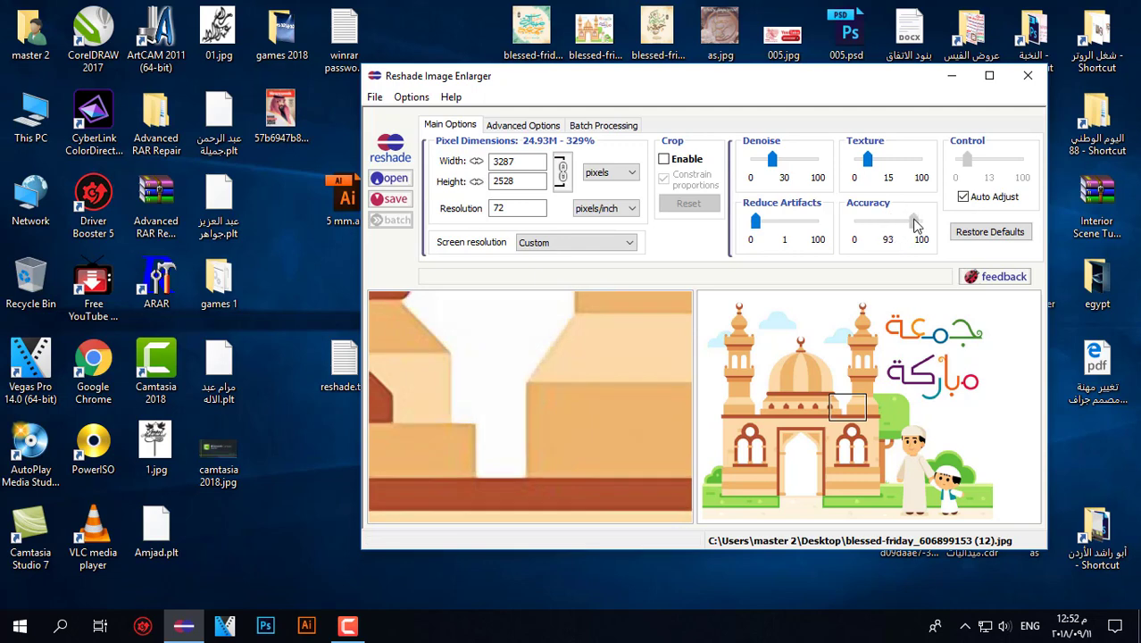
drag(922, 225, 921, 225)
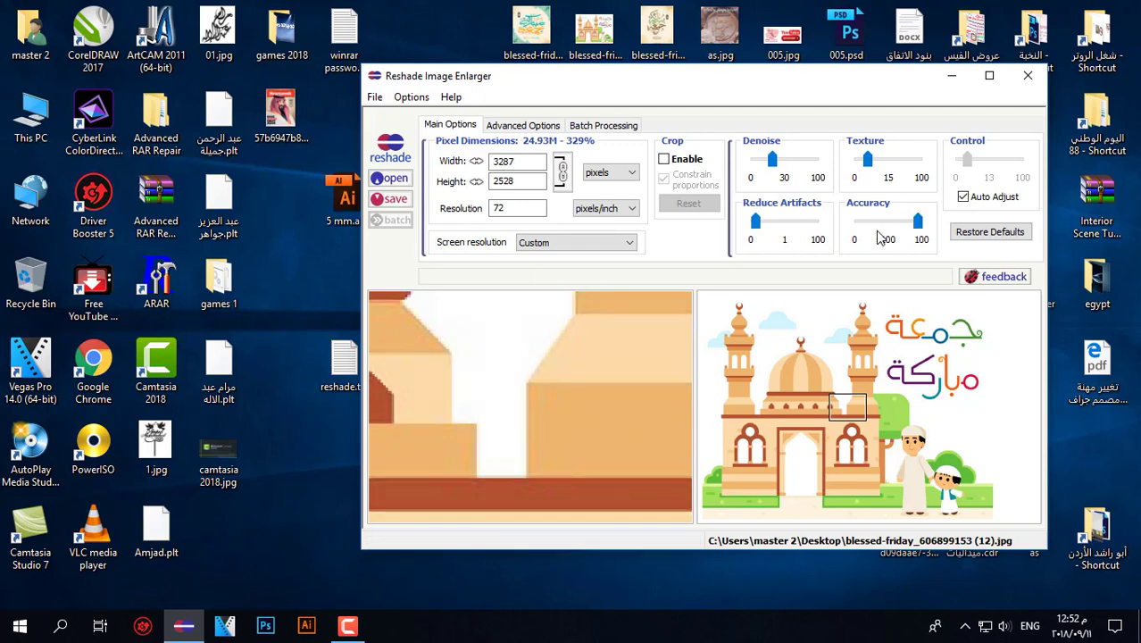
Configure the advanced output options: JPEG compression quality High, Processing Fidelity 44 and Smooth Gradients 40
click(528, 129)
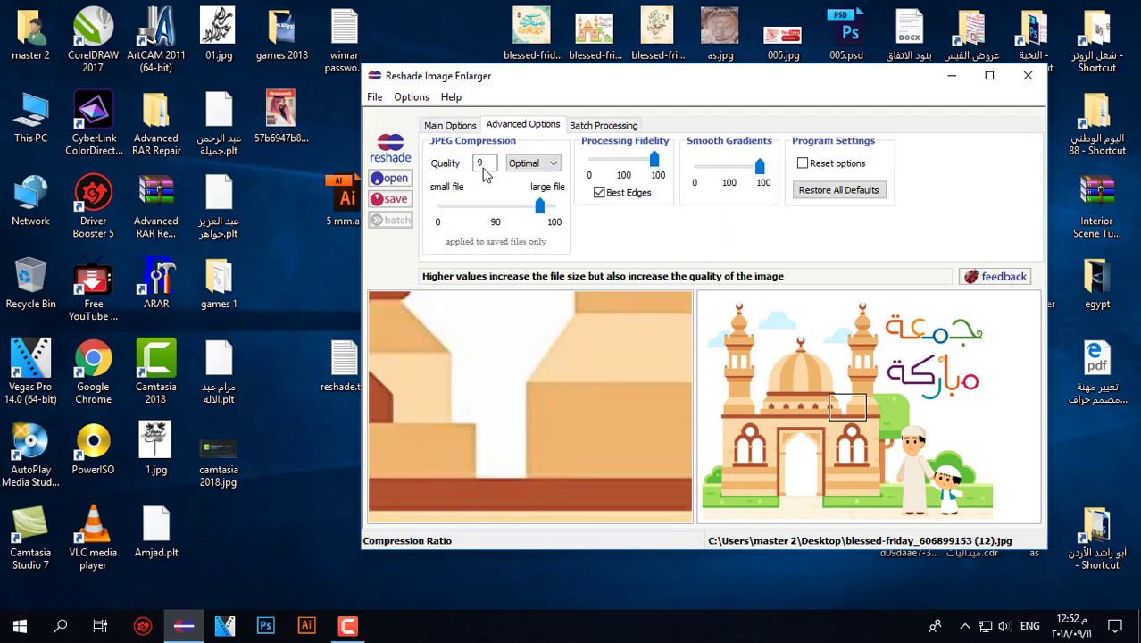
click(536, 163)
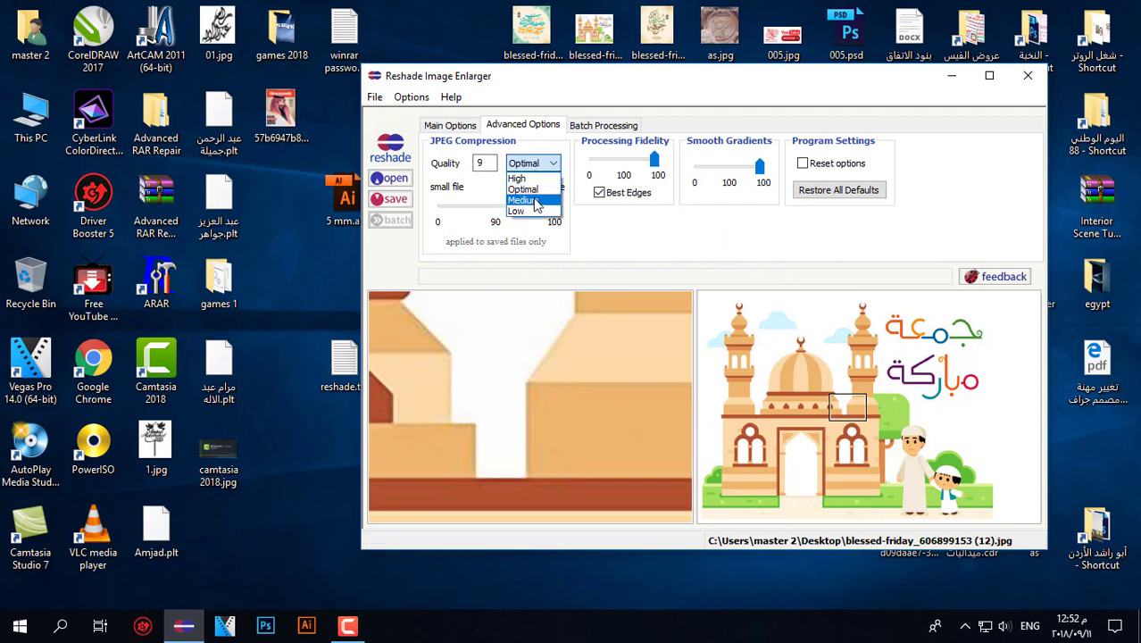
click(536, 180)
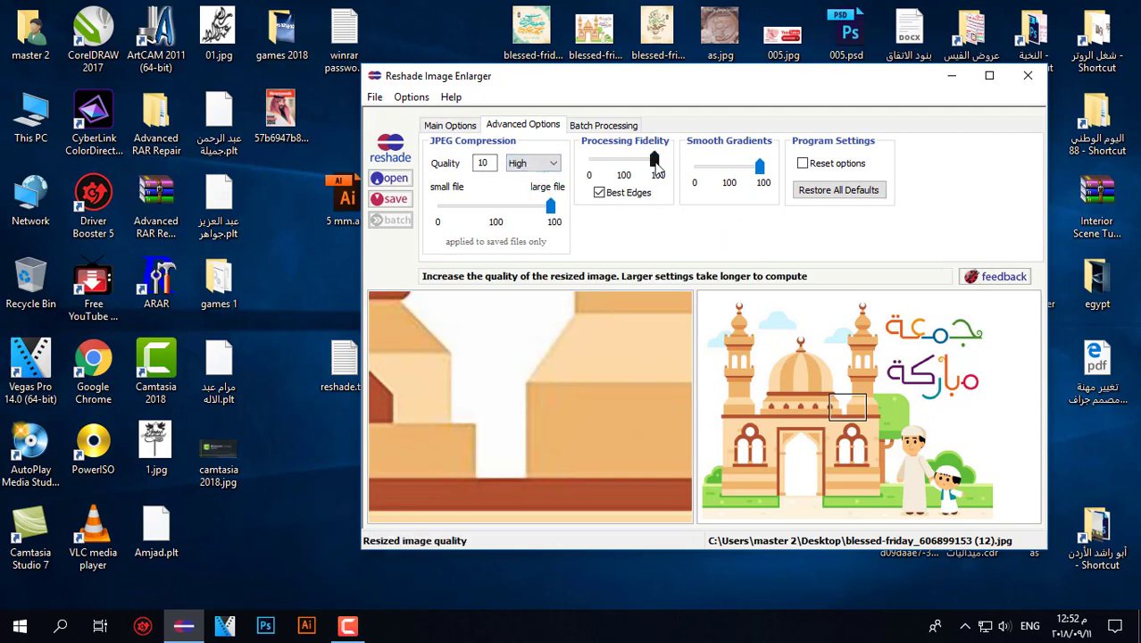
click(622, 163)
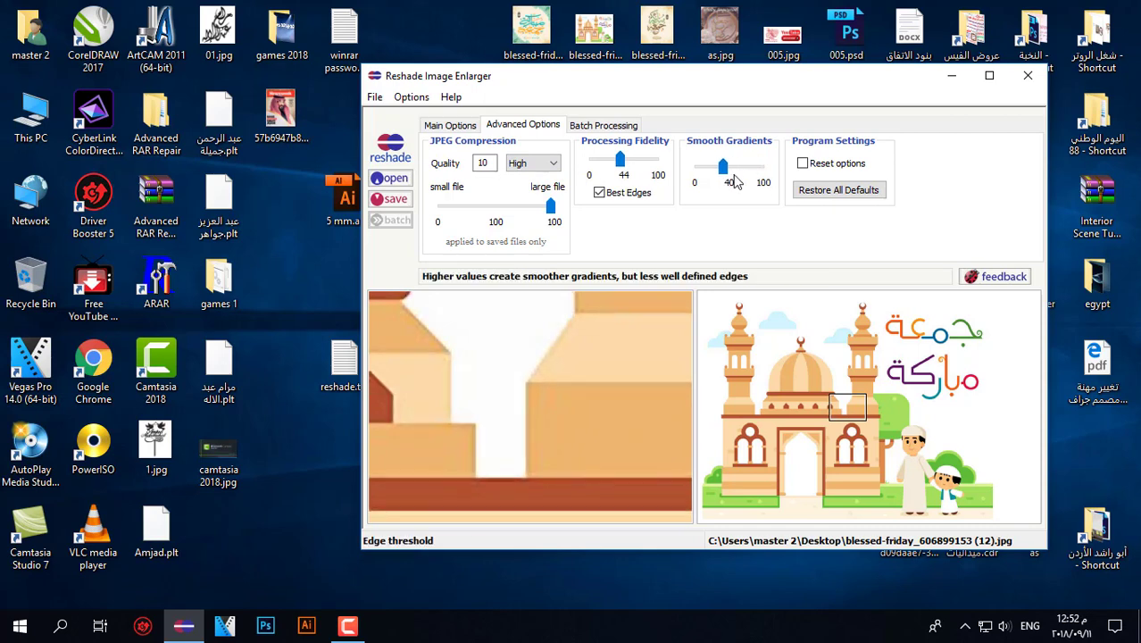
Set Smooth Gradients to 74 and save the enlarged image to the Desktop as a JPEG file named test
drag(746, 172, 747, 172)
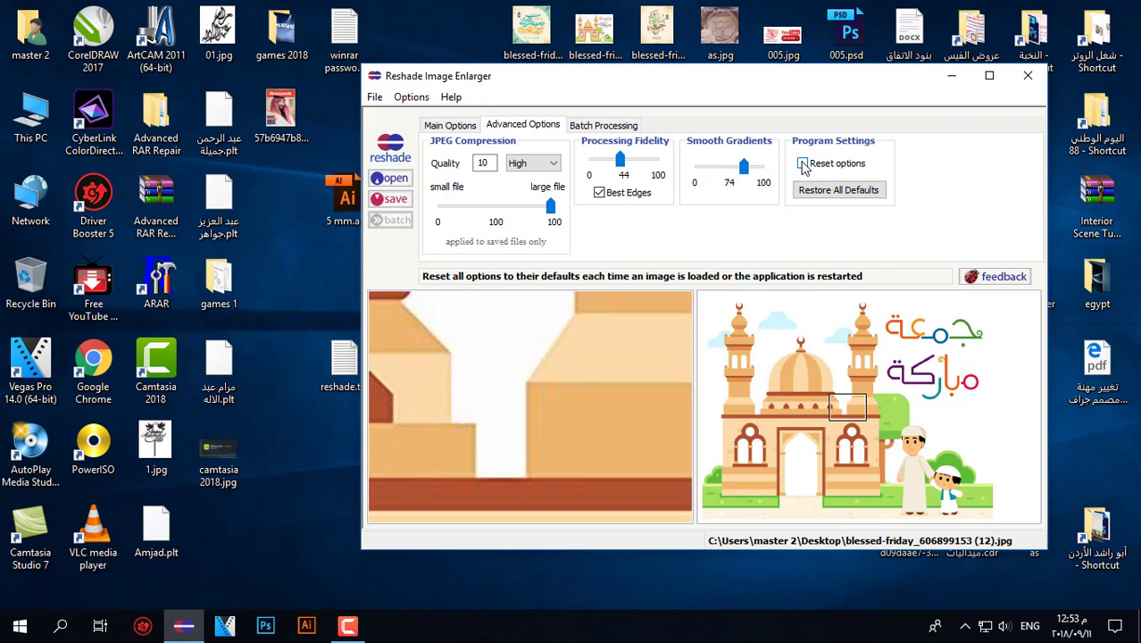
click(390, 198)
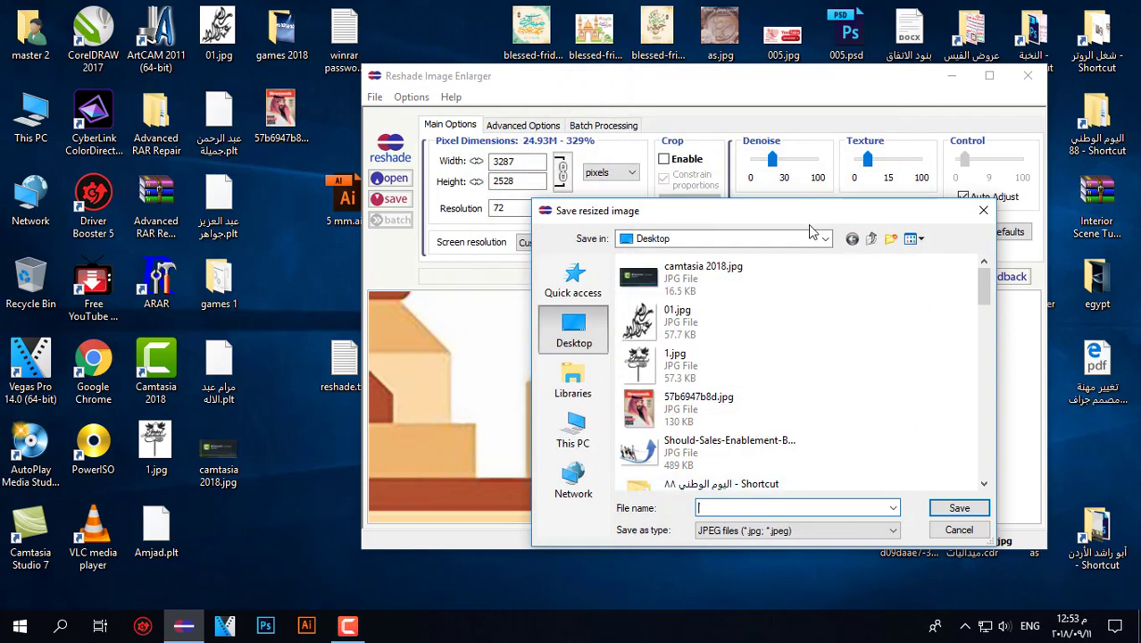
text(test)
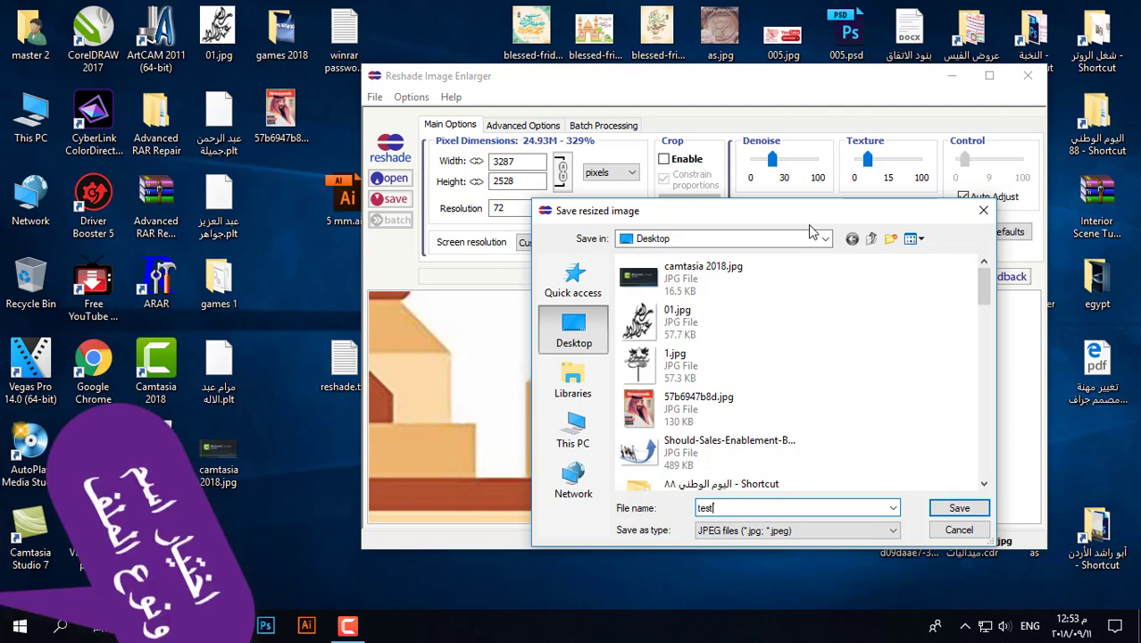
click(794, 531)
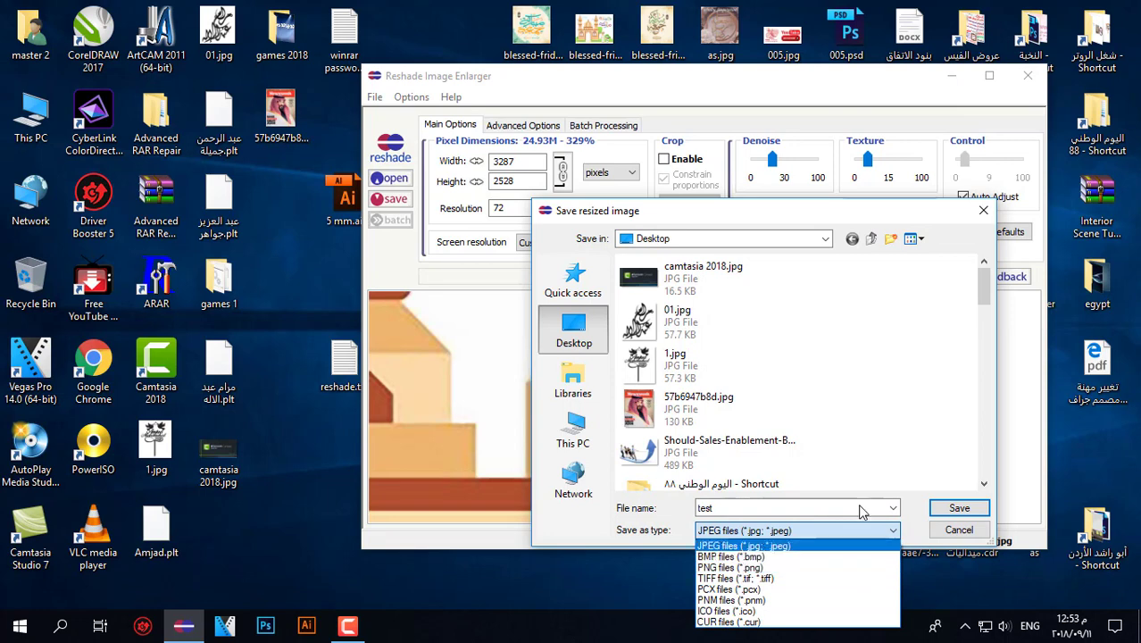
click(915, 537)
click(960, 508)
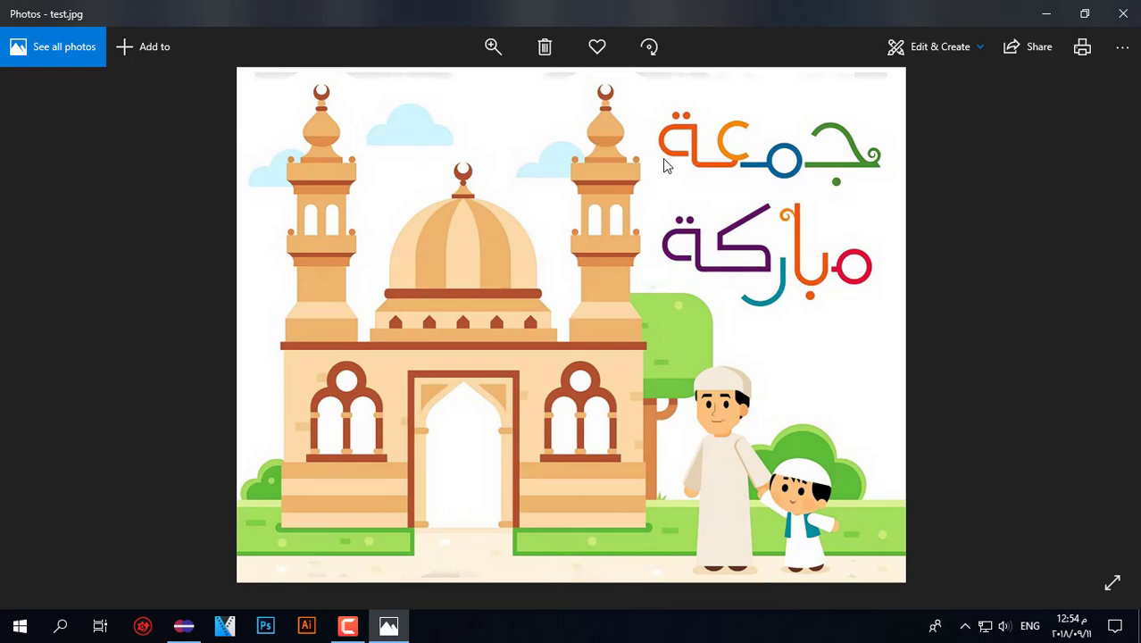
Examine the saved test.jpg at high magnification in Photos, checking edge sharpness across the mosque, windows and figures
scroll(663, 161, up, 4)
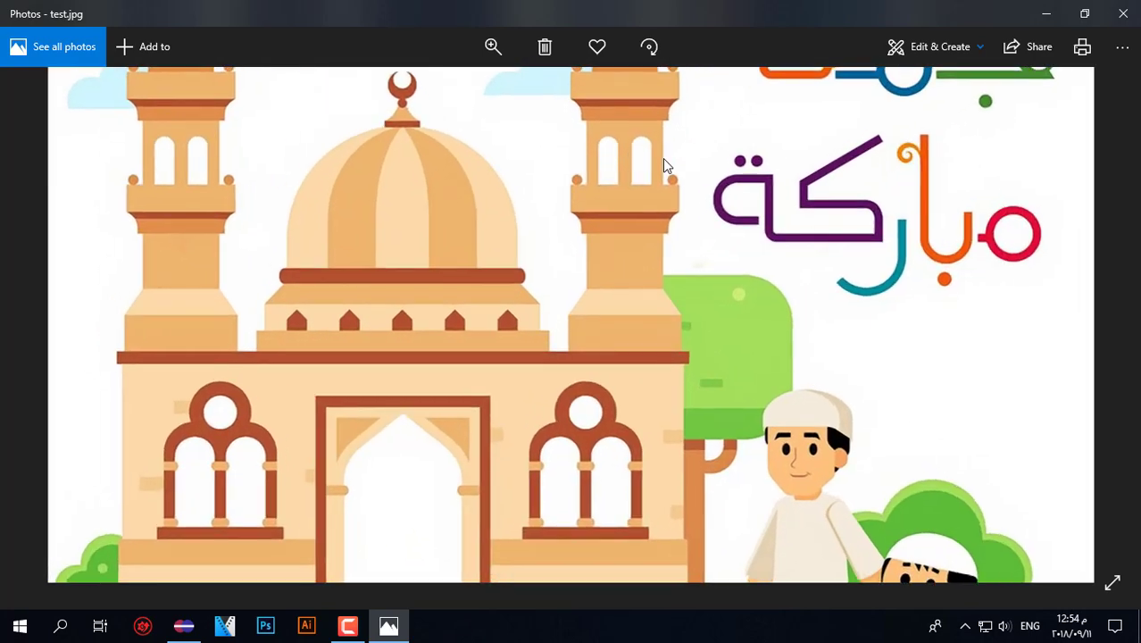
scroll(664, 166, up, 3)
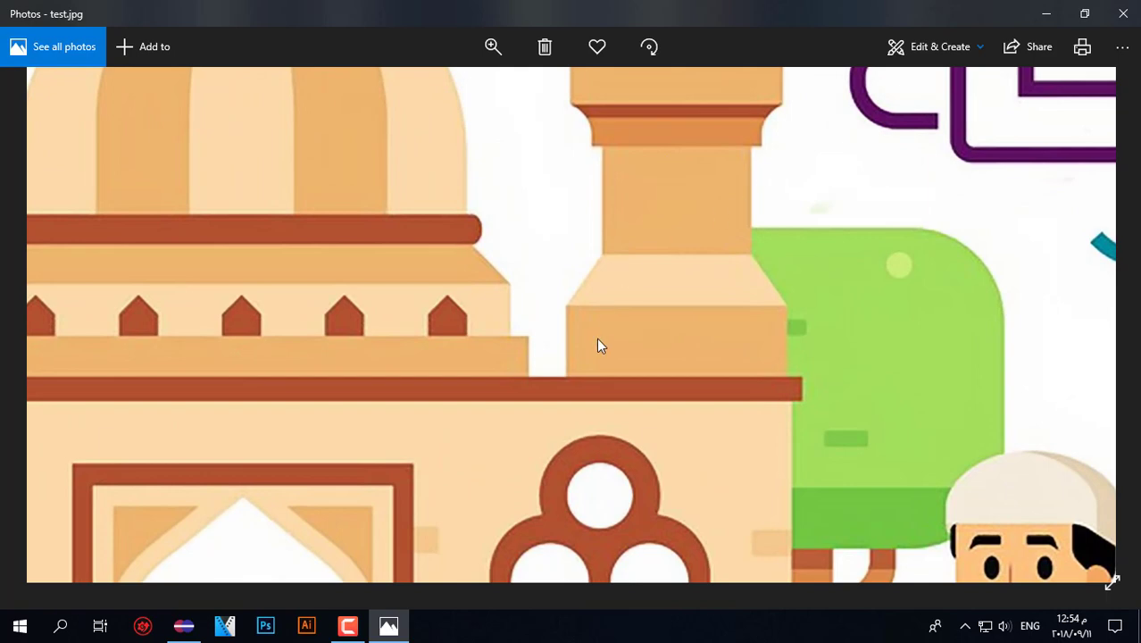
drag(599, 347, 779, 170)
drag(964, 407, 539, 278)
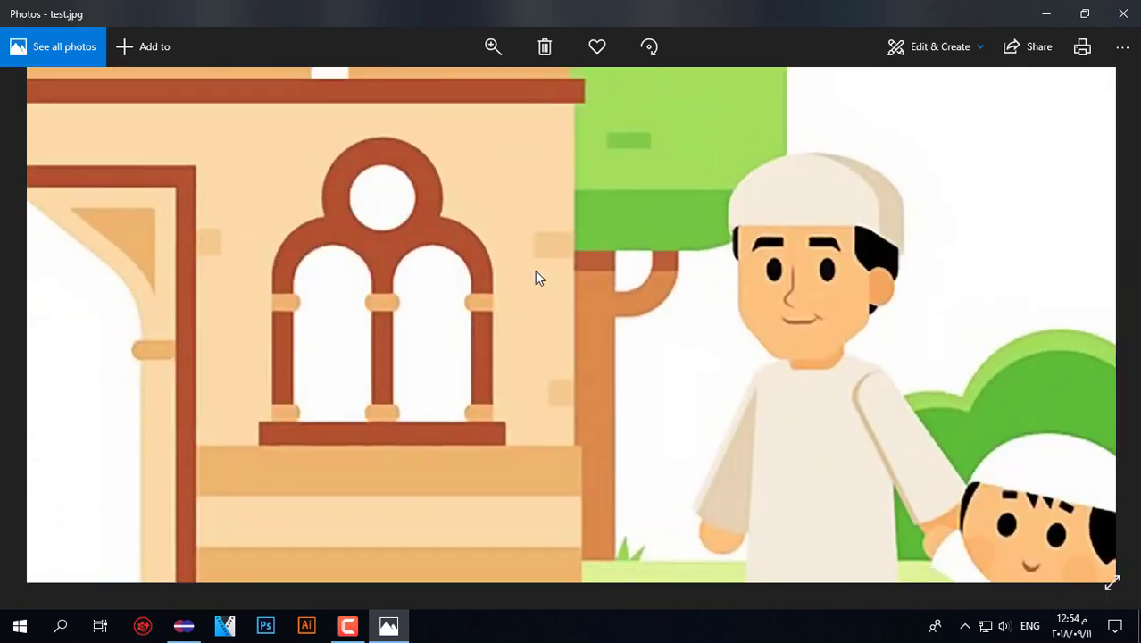
drag(850, 407, 775, 198)
drag(920, 408, 739, 375)
drag(407, 223, 594, 319)
drag(560, 237, 553, 459)
drag(580, 211, 580, 443)
Close the test.jpg preview and exit Reshade Image Enlarger
click(1123, 13)
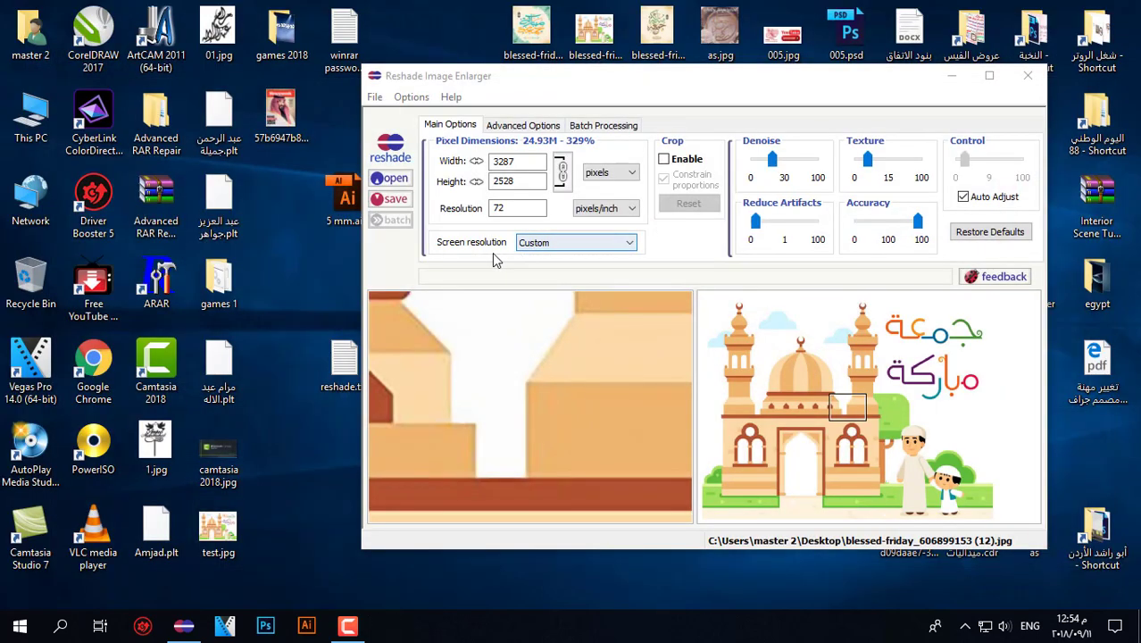
click(1028, 75)
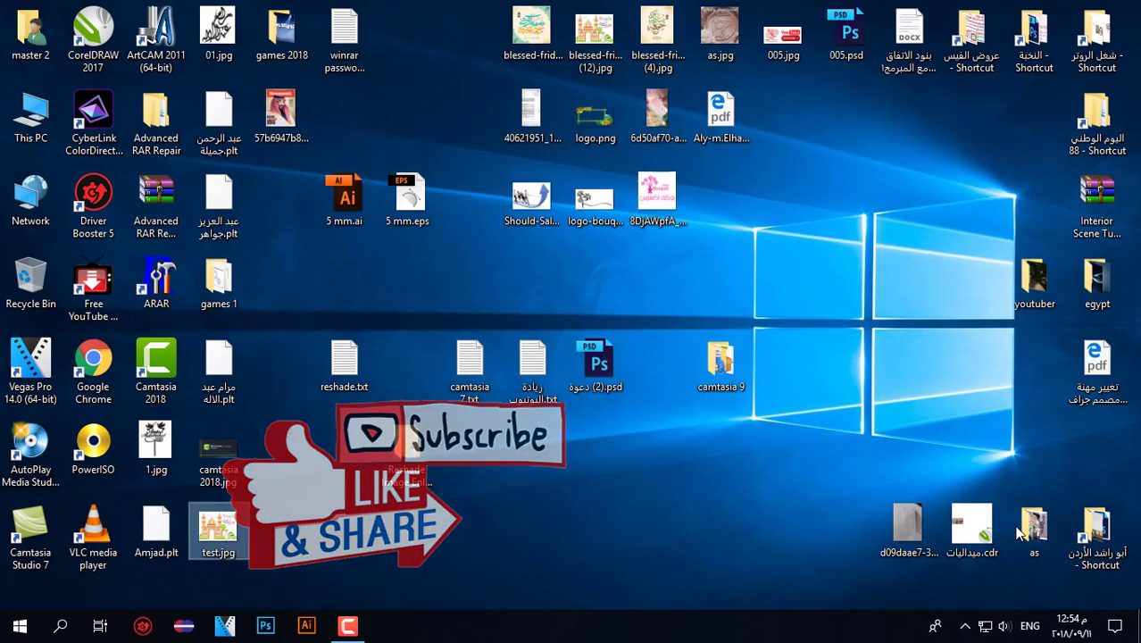
click(966, 628)
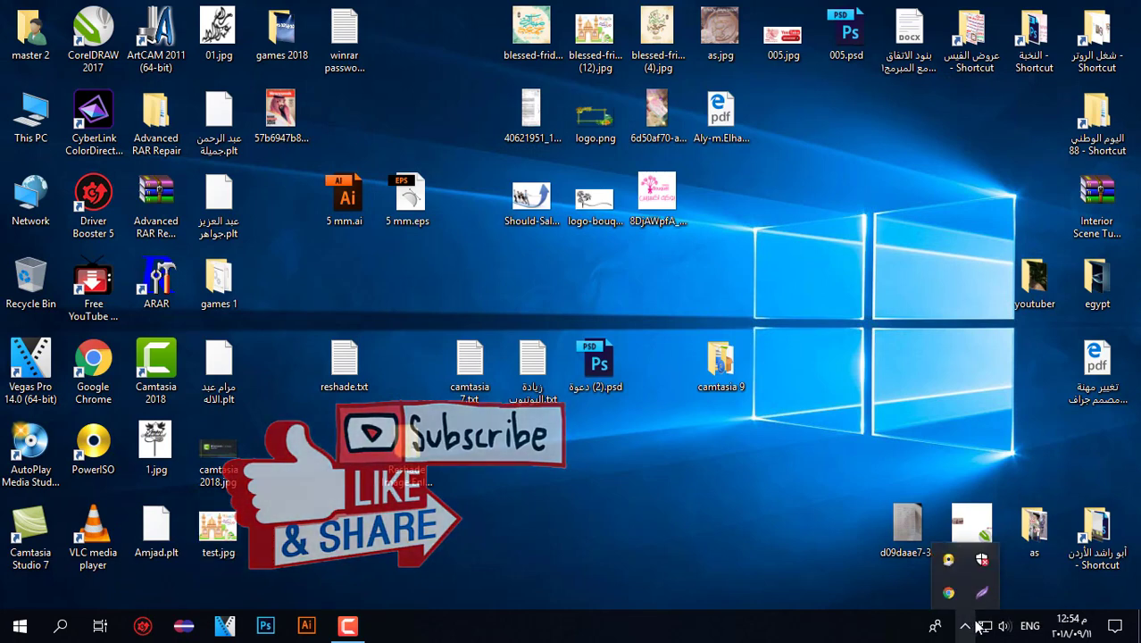